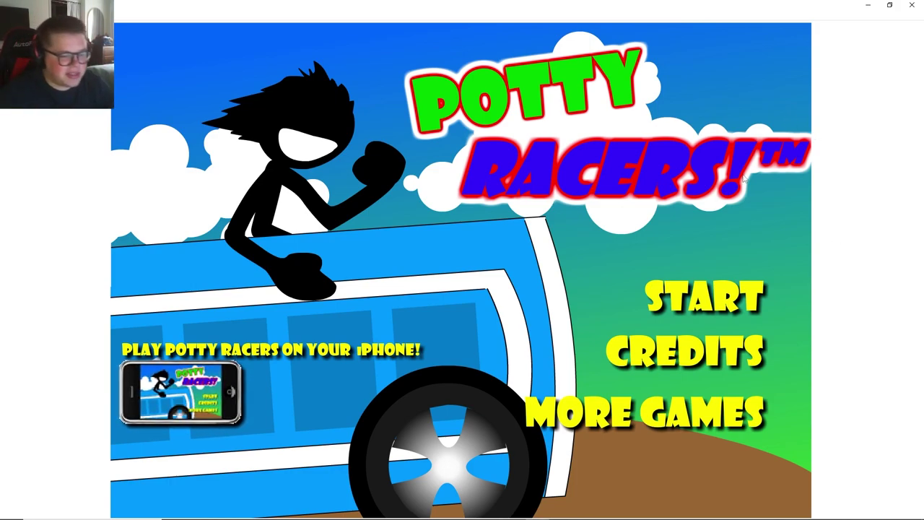
Step: Start Potty Racers from the title screen to reach the island map with Warm up Hill
click(711, 312)
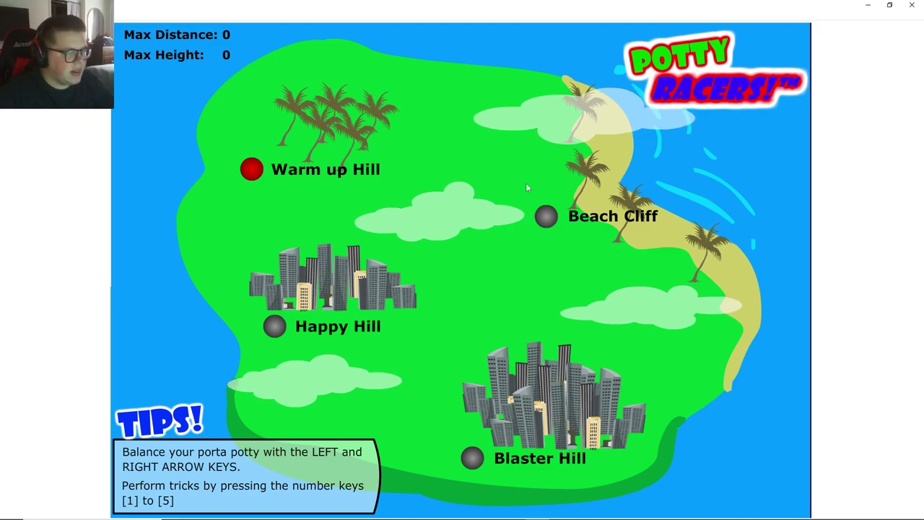
Step: Pick Warm up Hill and launch the porta potty for a 191.9-distance first run
click(295, 170)
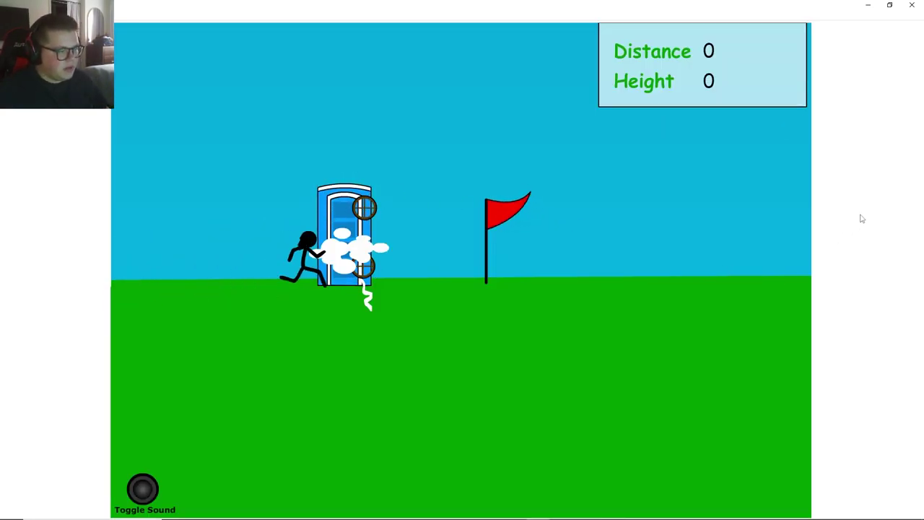
key(Right)
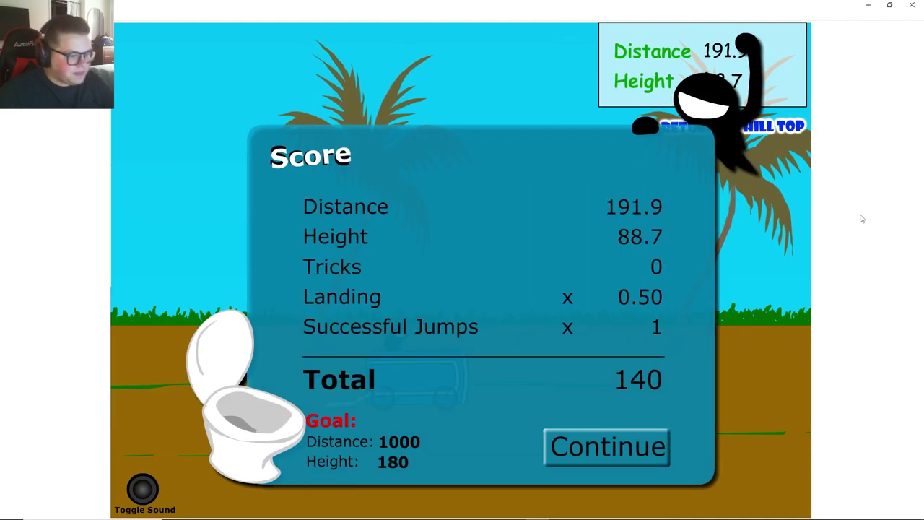
Step: Skip the upgrades and push off on a second Warm up Hill run
click(581, 450)
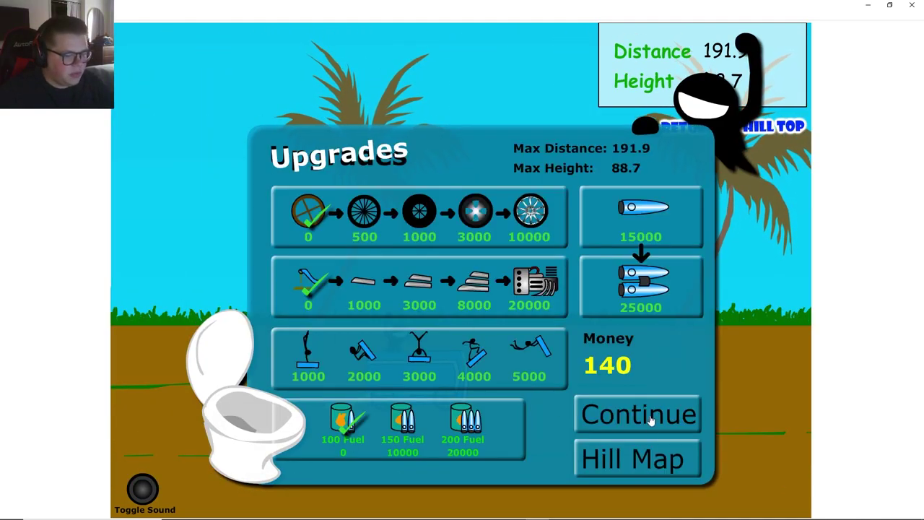
click(651, 421)
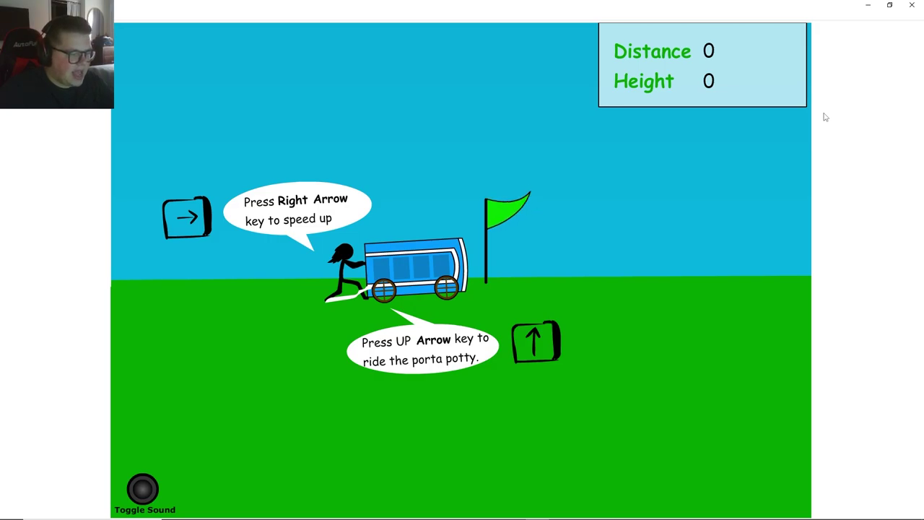
key(Right)
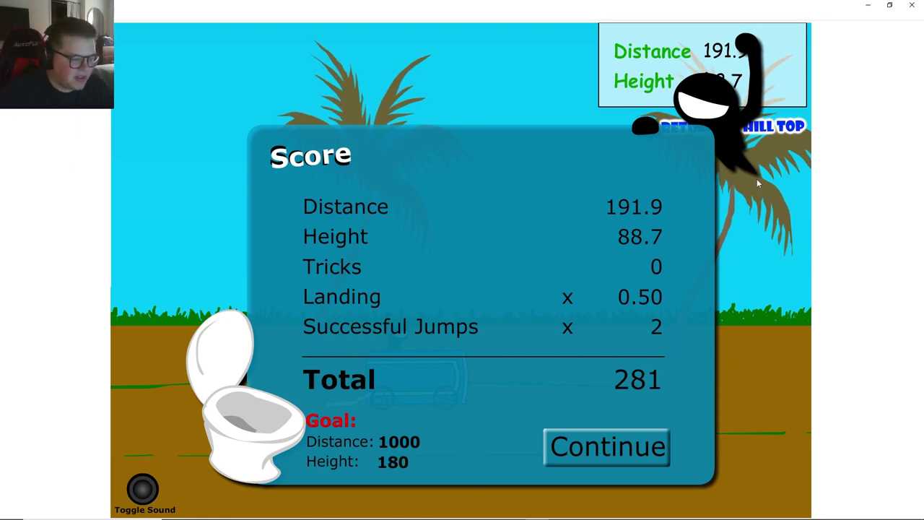
Step: Ride a third run, pushing off and jumping into the cart, for a 421 total
click(636, 456)
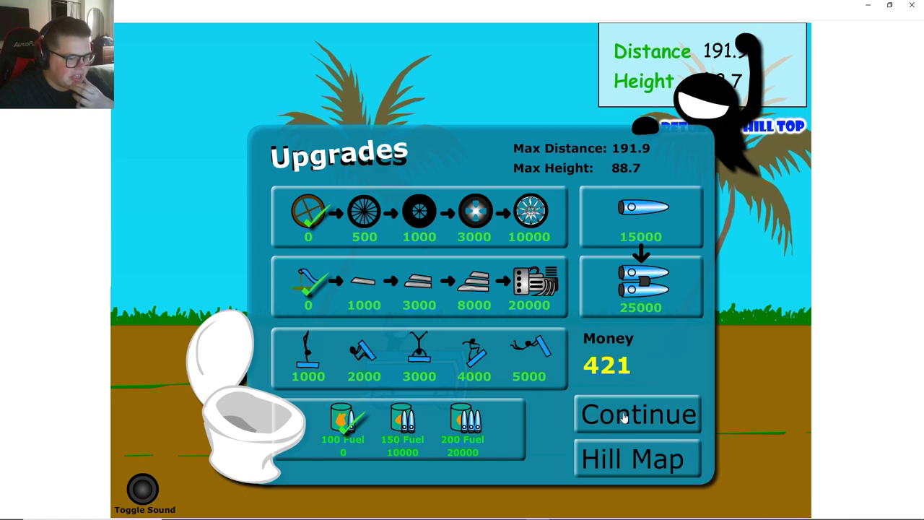
click(623, 417)
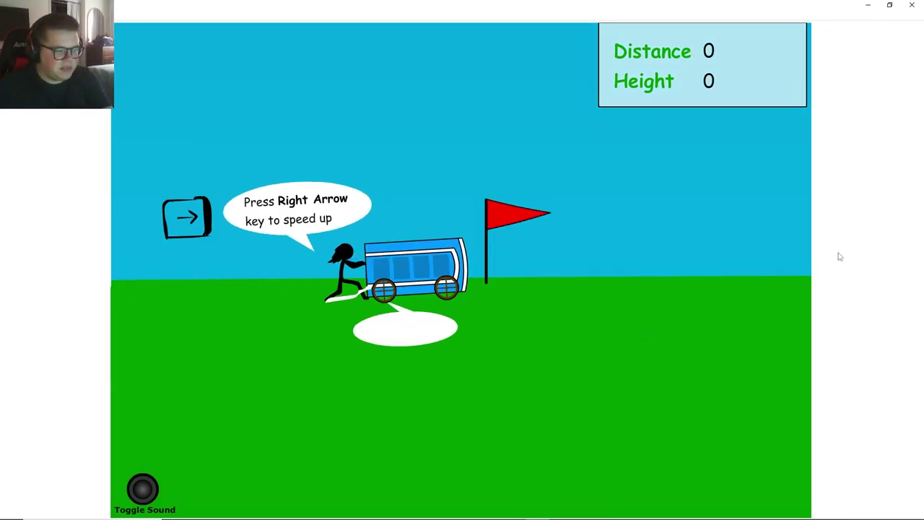
key(Right)
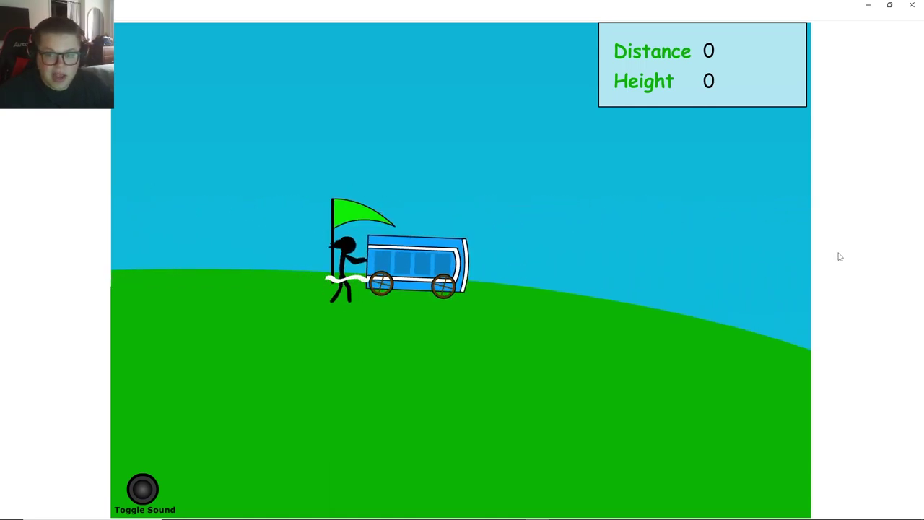
key(Up)
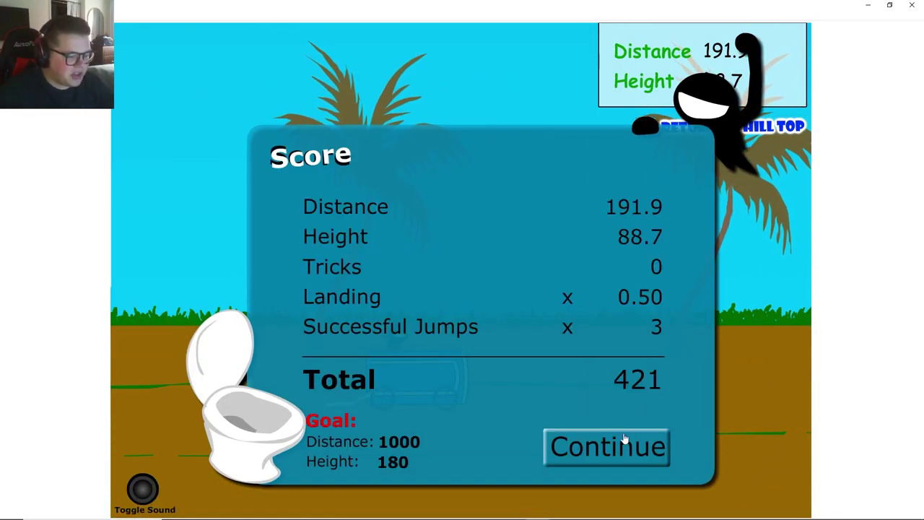
Step: Play another run to a new best of 261 distance and return to upgrades
click(625, 438)
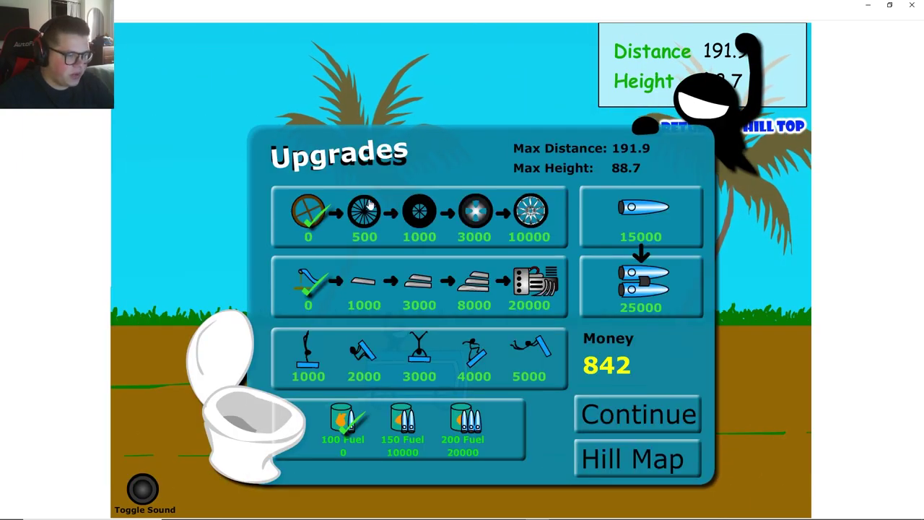
click(657, 404)
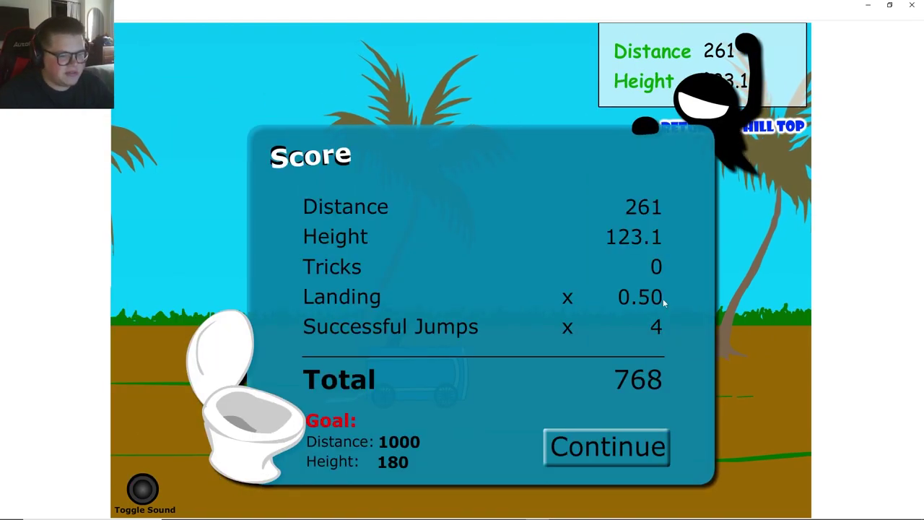
click(594, 435)
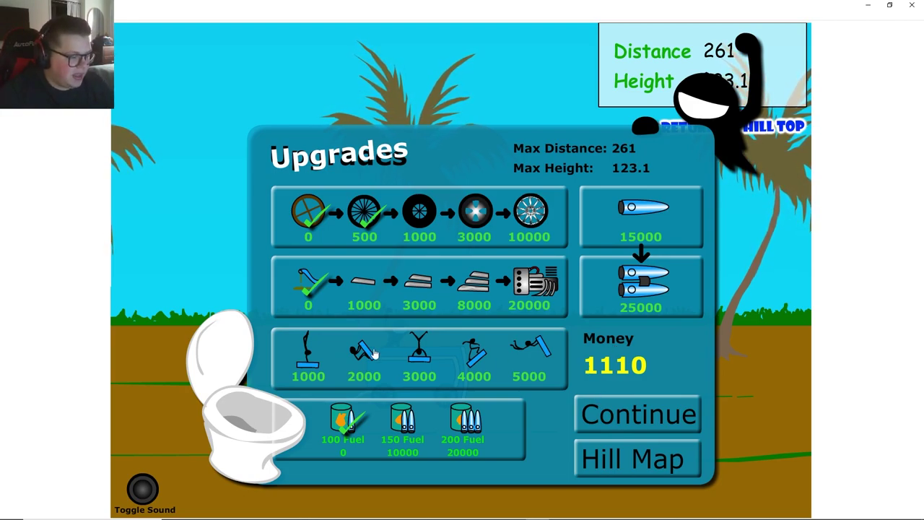
Step: Play a run with the first trick unlocked, then go from upgrades to the hill map
right_click(309, 361)
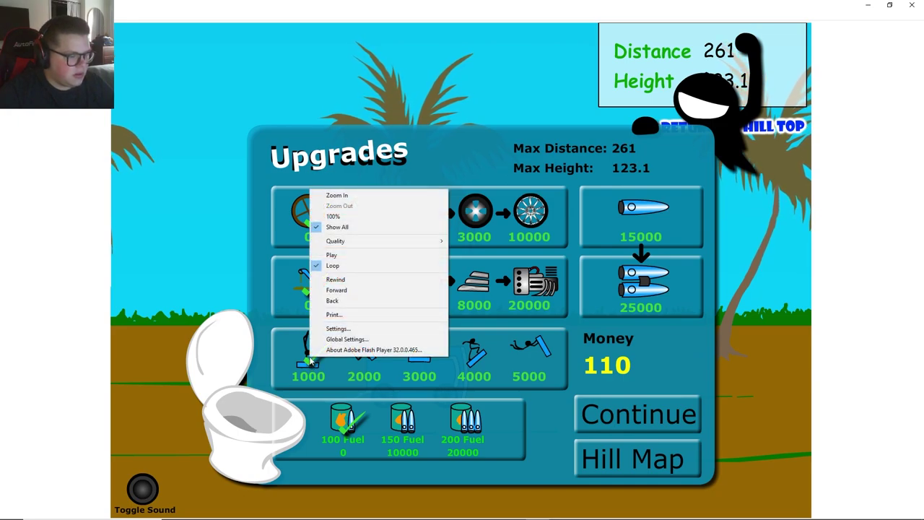
click(668, 416)
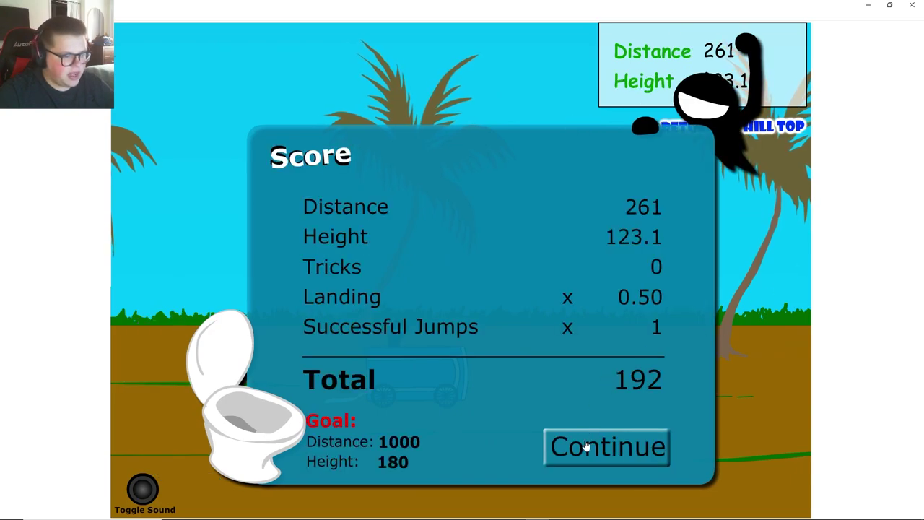
click(588, 448)
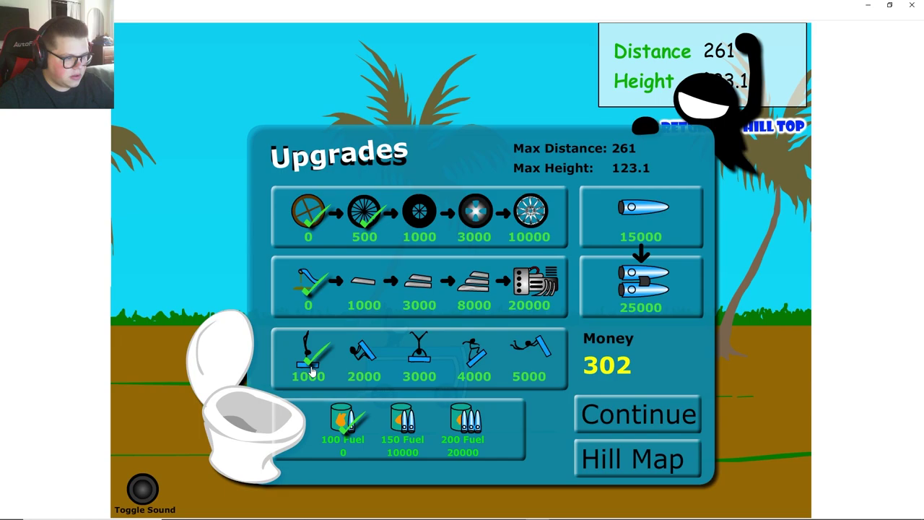
right_click(311, 368)
click(300, 366)
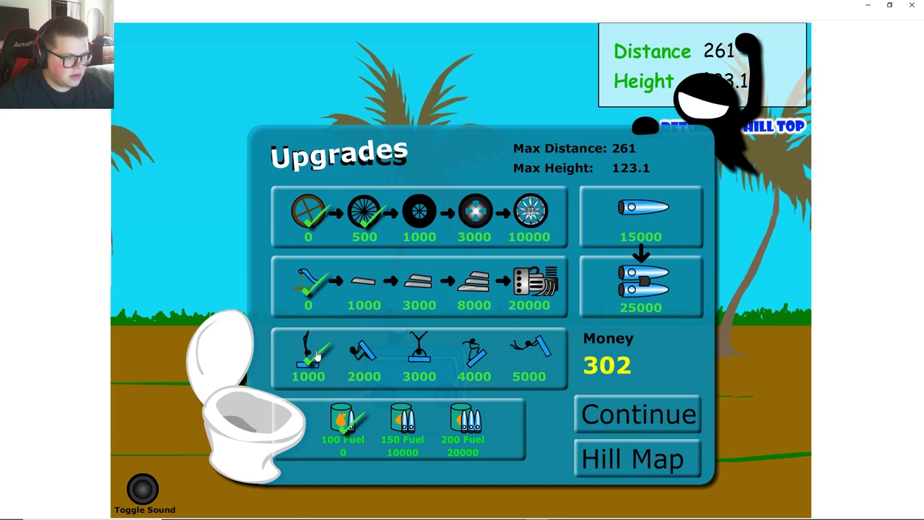
click(626, 446)
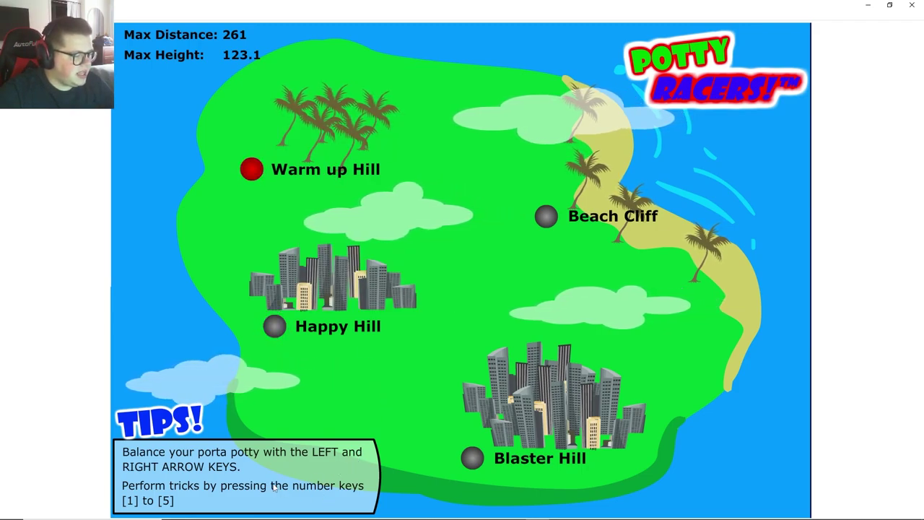
Step: Play three Warm up Hill trick runs, continuing past each score, until money reaches 1234
click(352, 171)
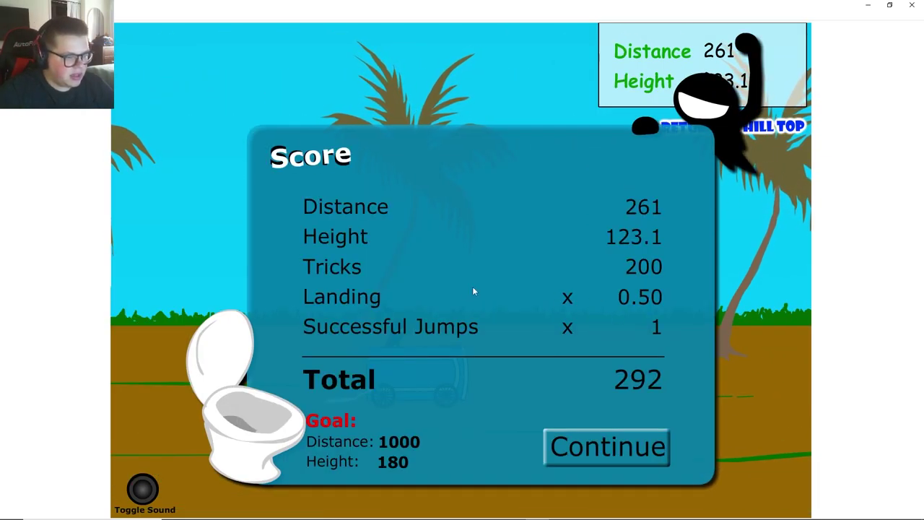
click(599, 446)
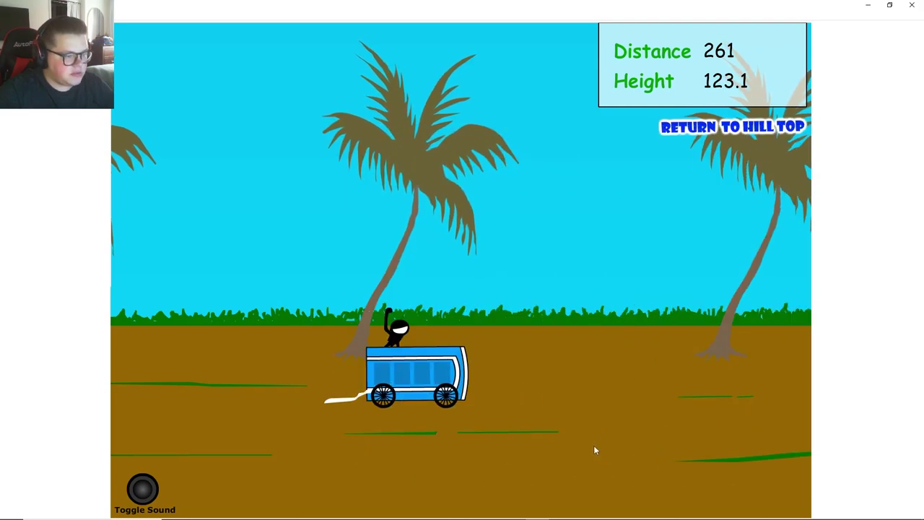
click(601, 427)
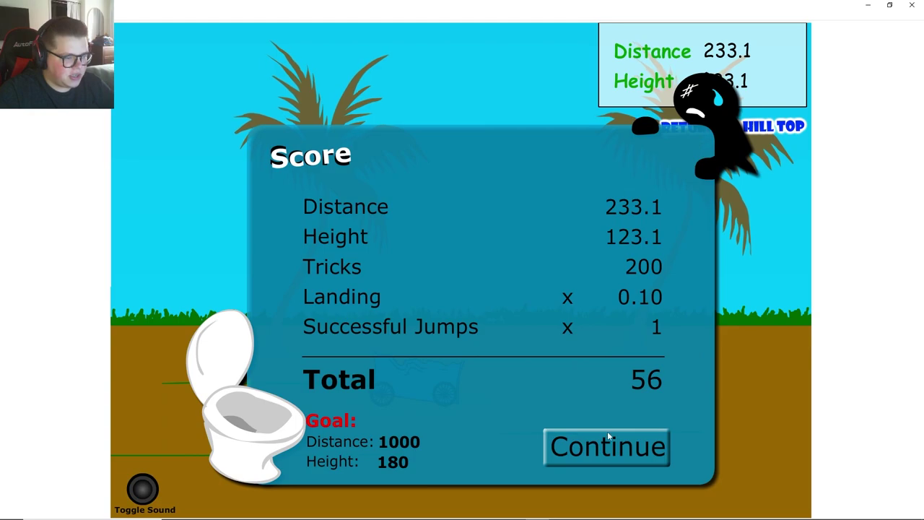
click(599, 451)
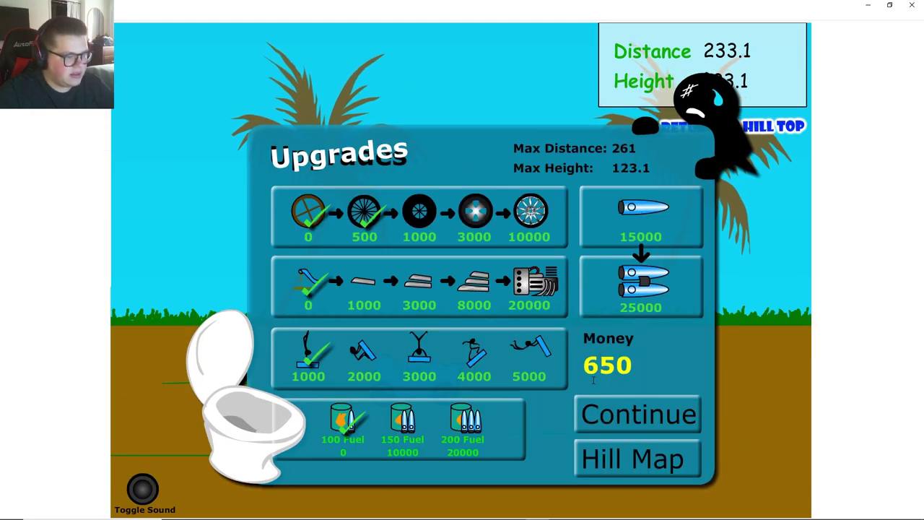
click(628, 417)
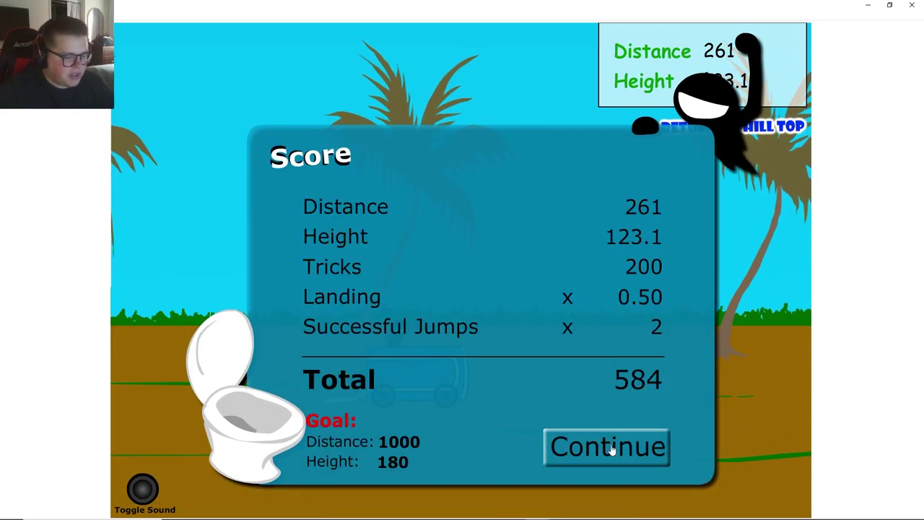
click(612, 448)
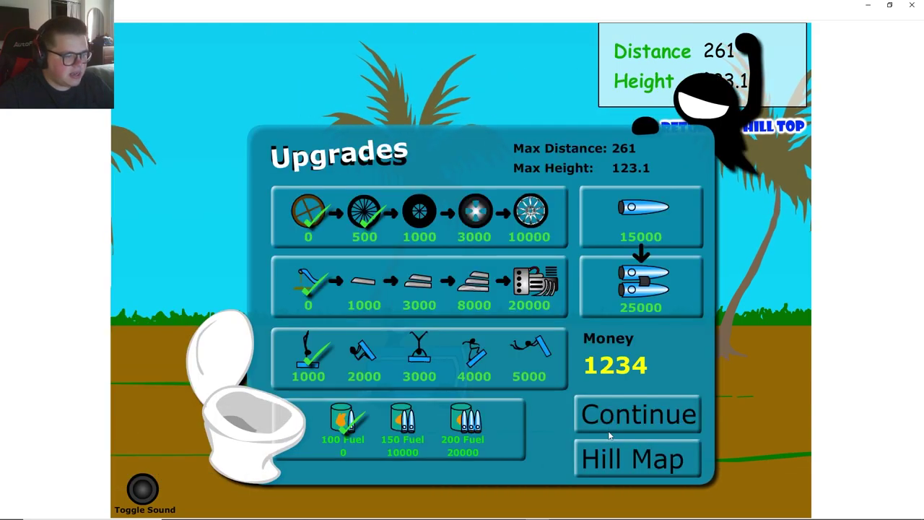
Step: Ride to a new best of 492.2 distance and 179.5 height, then begin another run
click(639, 406)
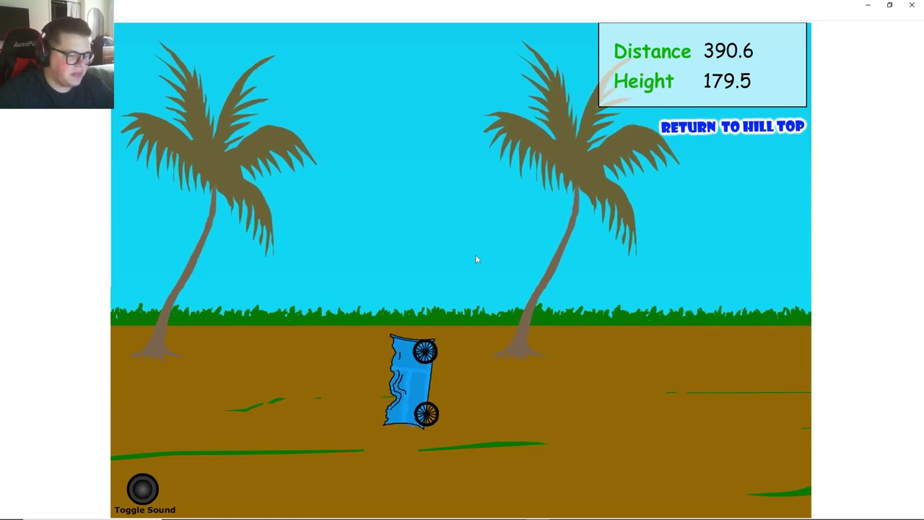
click(556, 454)
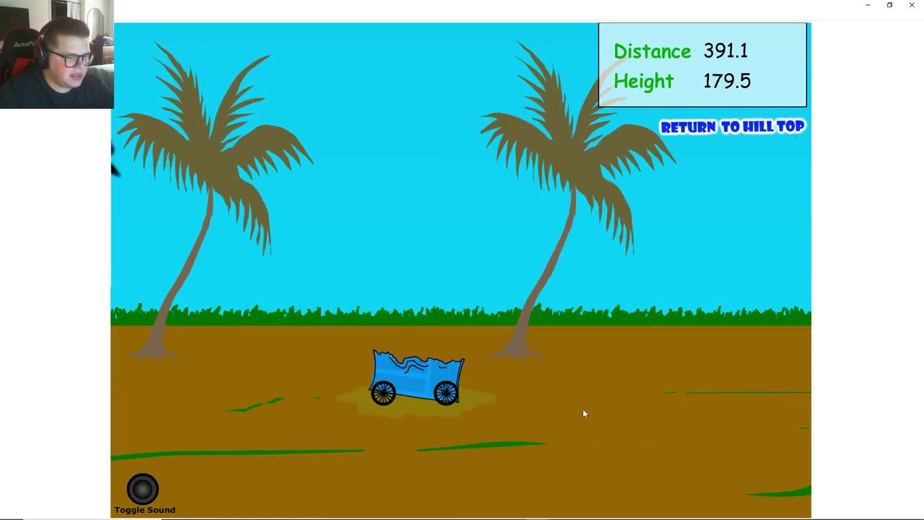
click(650, 423)
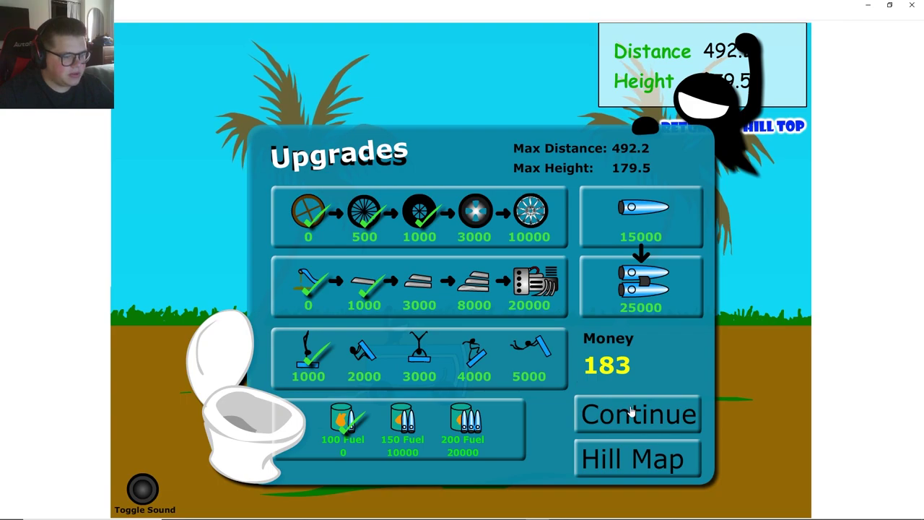
Step: Ride a run with the new upgrades, doing two one-hand stand tricks mid-air
click(632, 411)
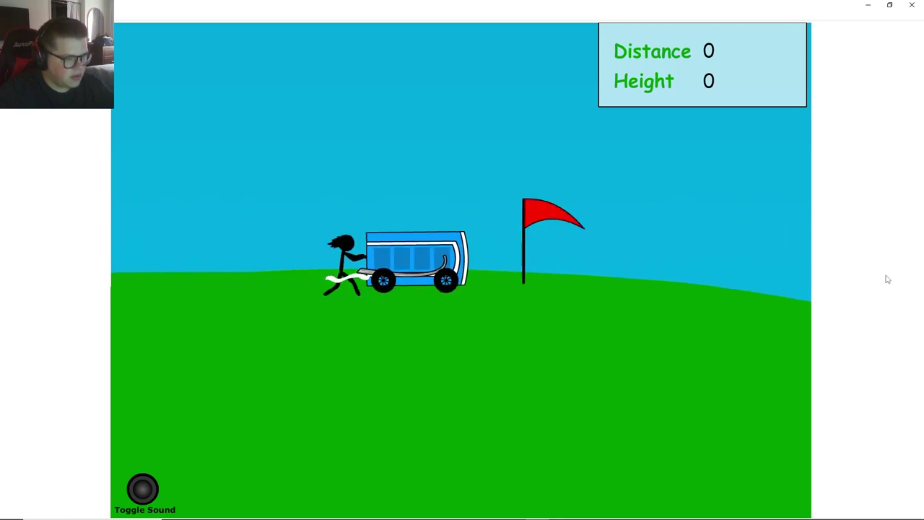
key(Up)
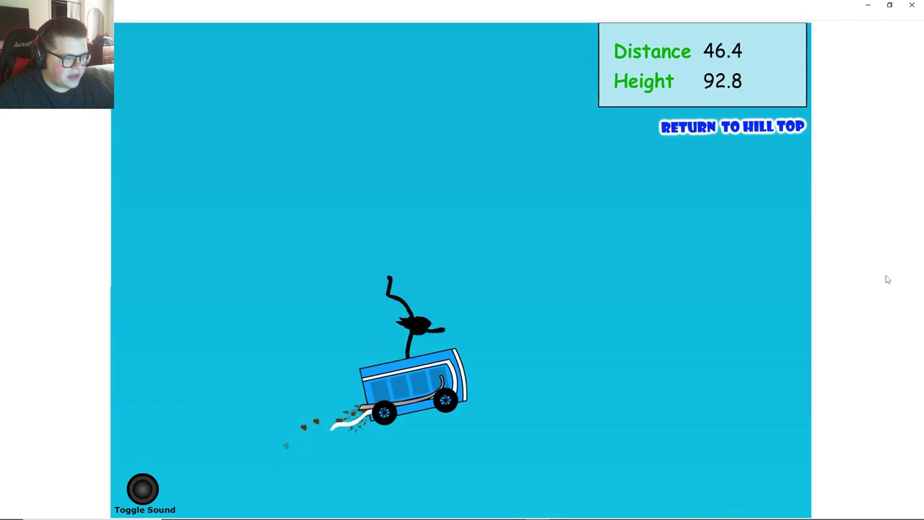
key(Up)
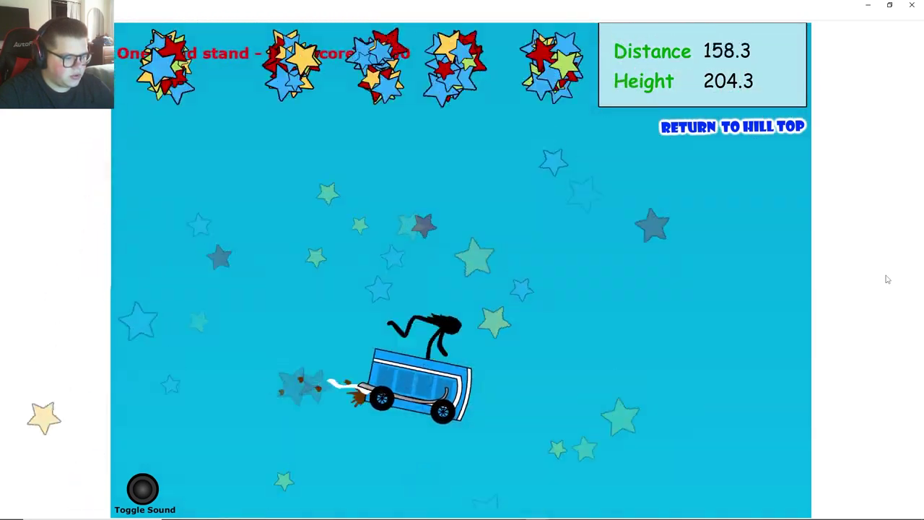
key(Up)
key(Up)
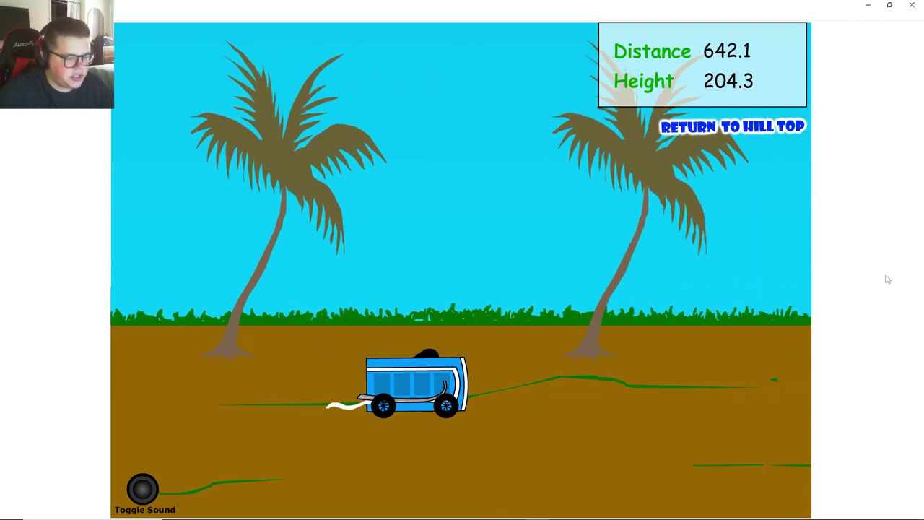
click(610, 398)
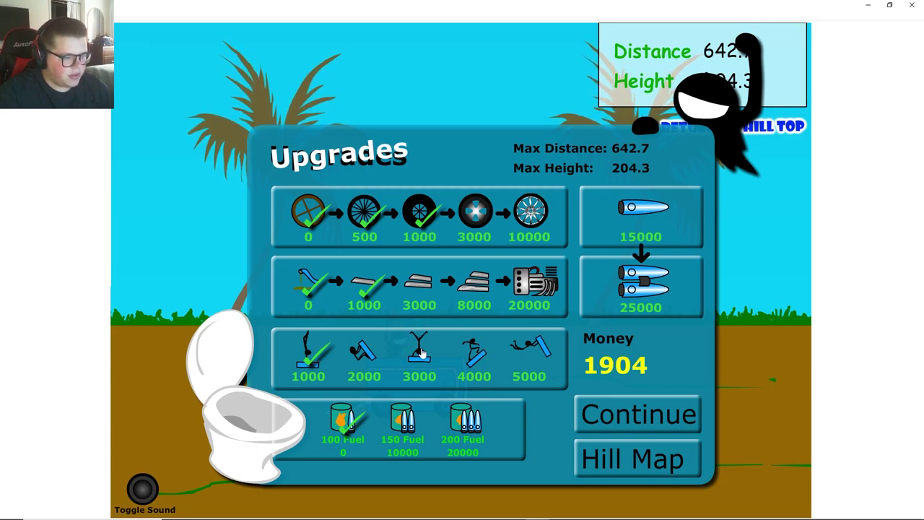
Step: Play two more runs with one-hand stand and hand-stand tricks for bonus points
click(634, 413)
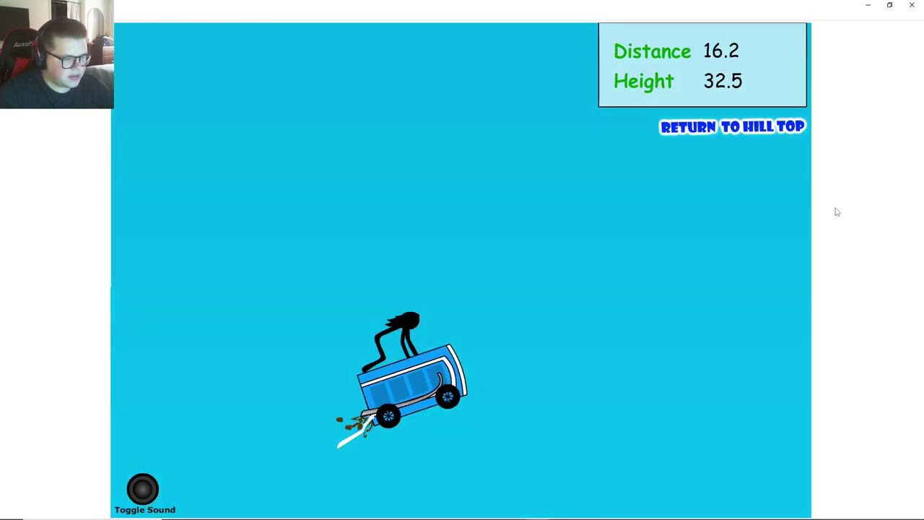
key(Up)
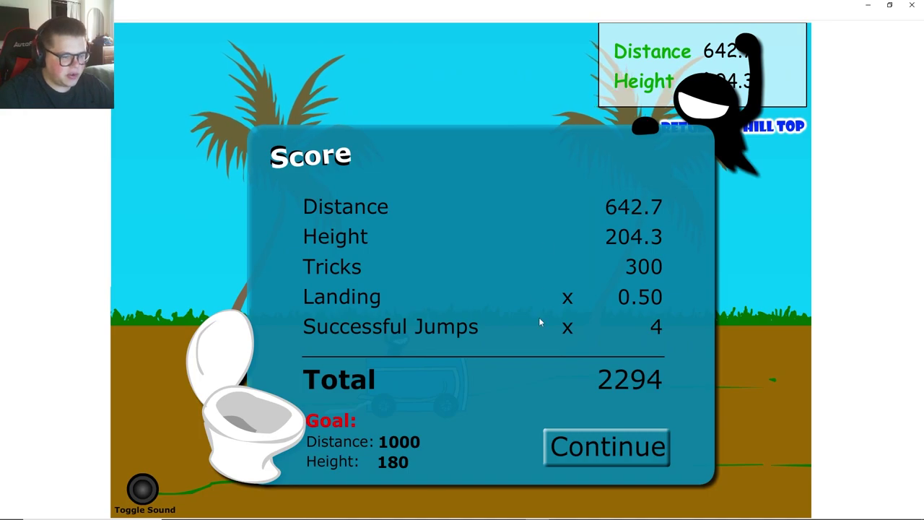
click(570, 446)
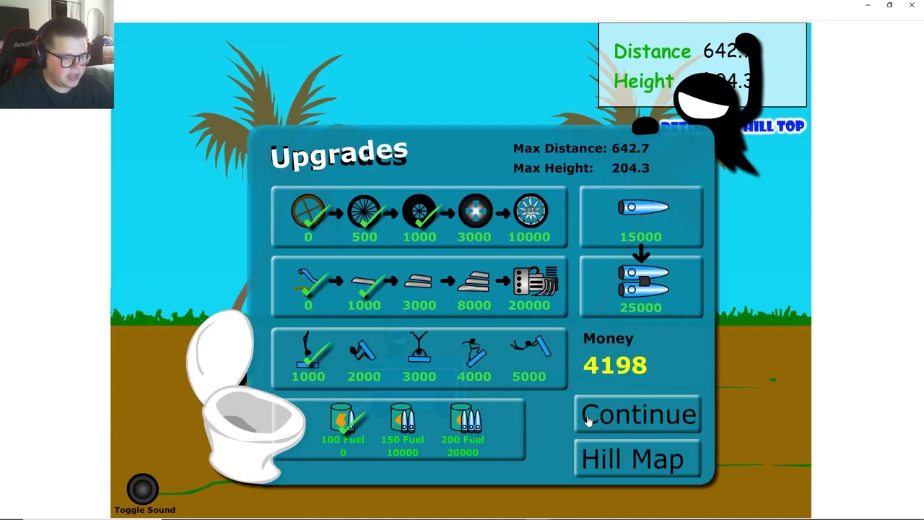
click(598, 425)
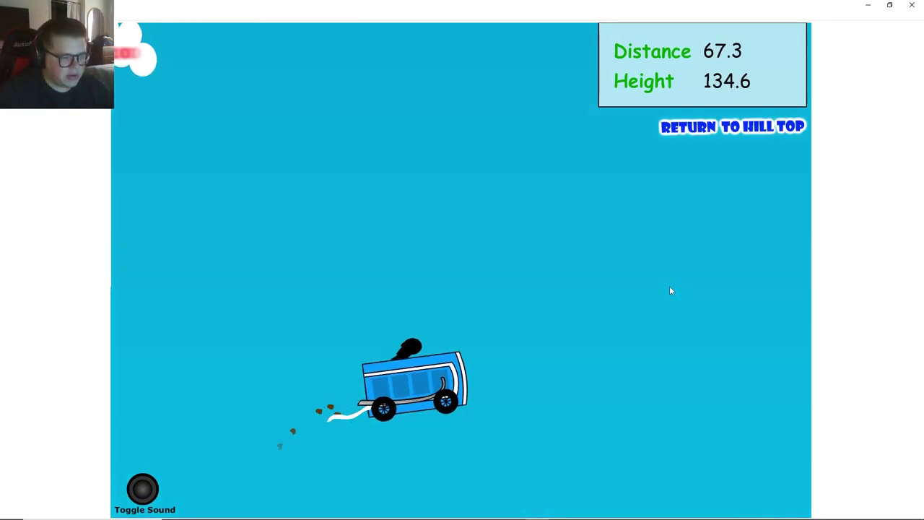
key(Up)
key(Up)
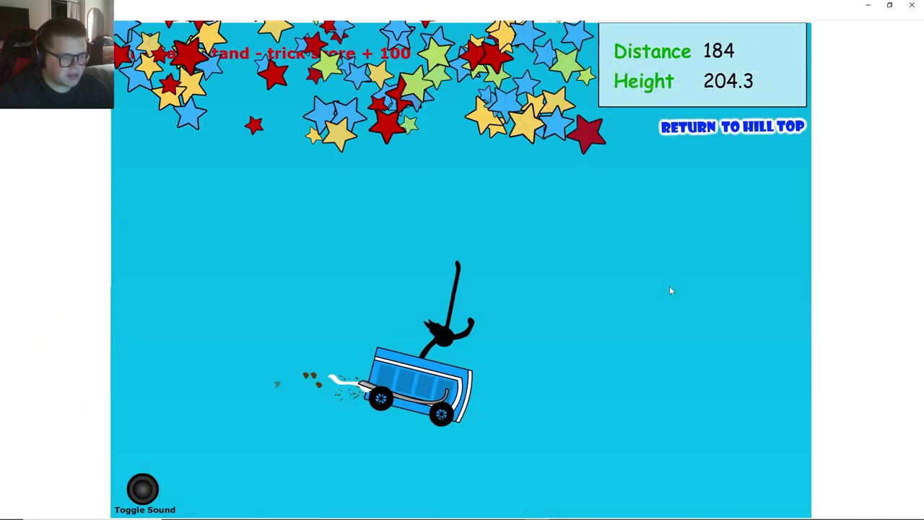
key(Up)
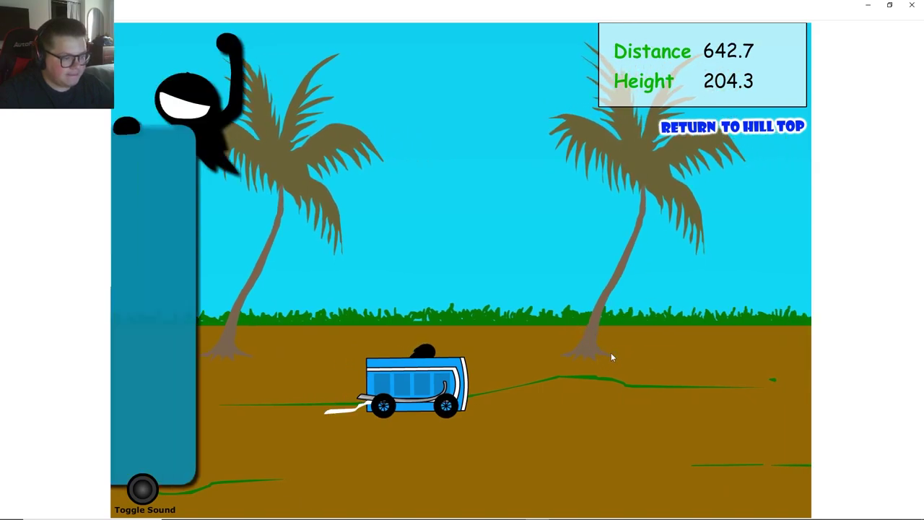
click(630, 459)
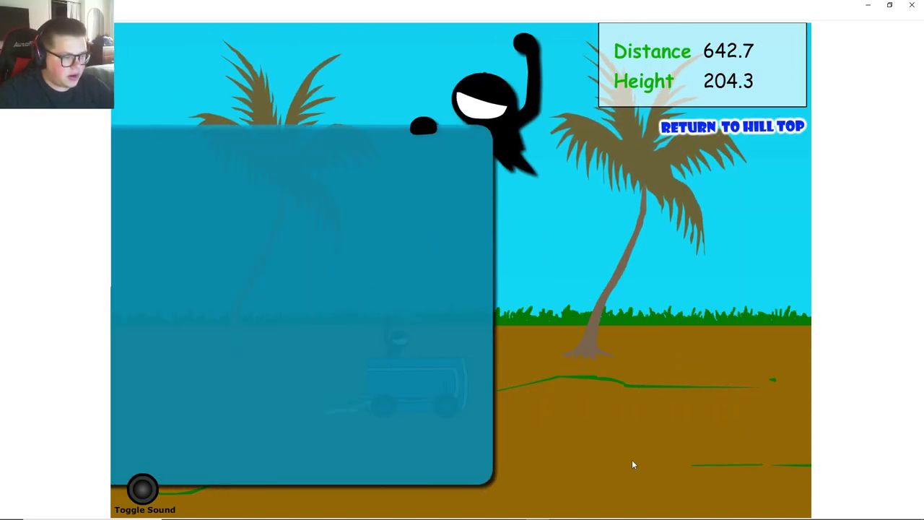
Step: Play another double one-hand stand run, then buy the 5000-cost trick upgrade
click(625, 418)
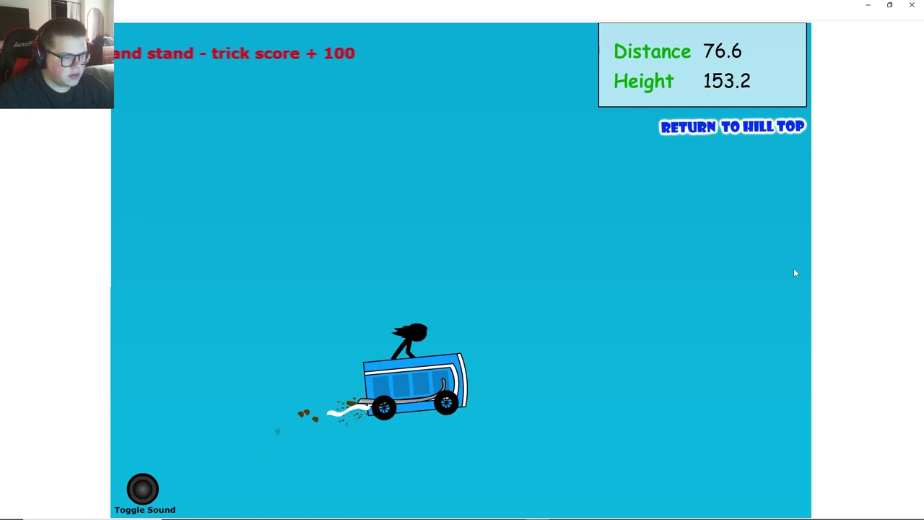
key(Up)
key(Up)
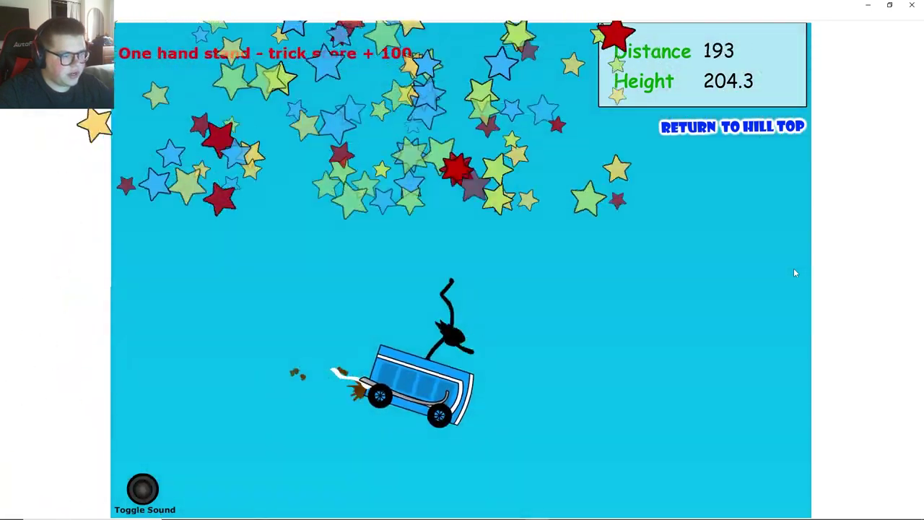
key(Up)
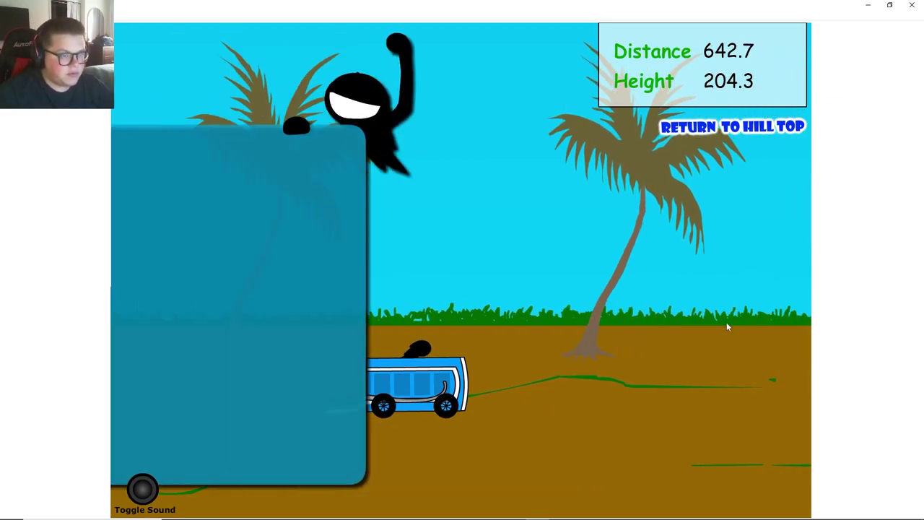
click(618, 451)
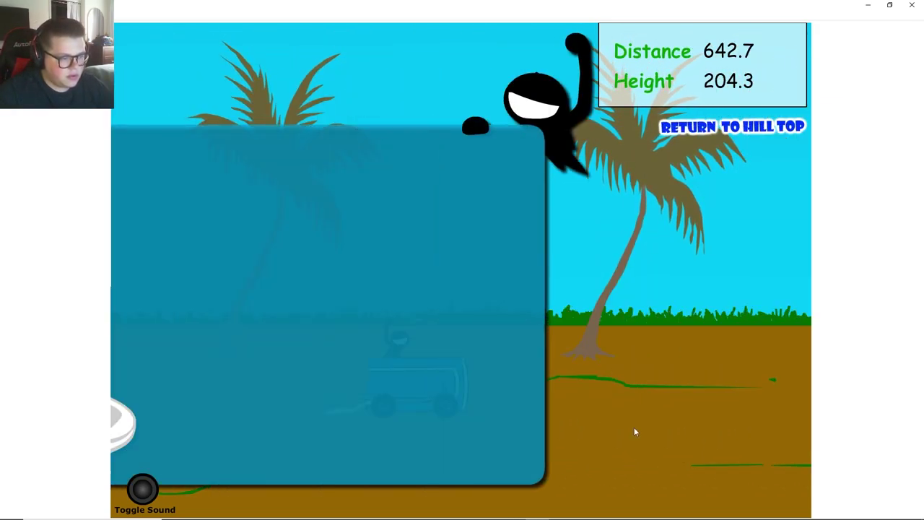
click(530, 355)
Step: Play three more runs, including a crash, raising money to 1126 before launching again
click(601, 417)
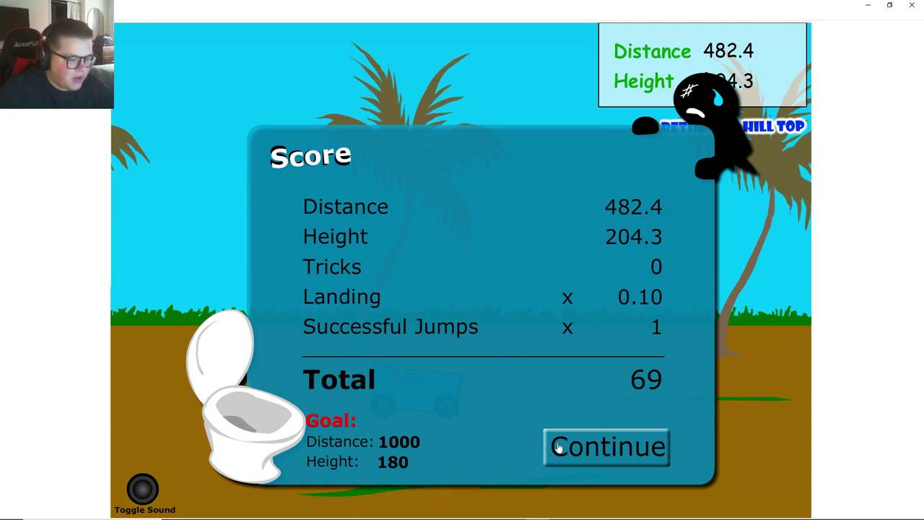
click(558, 448)
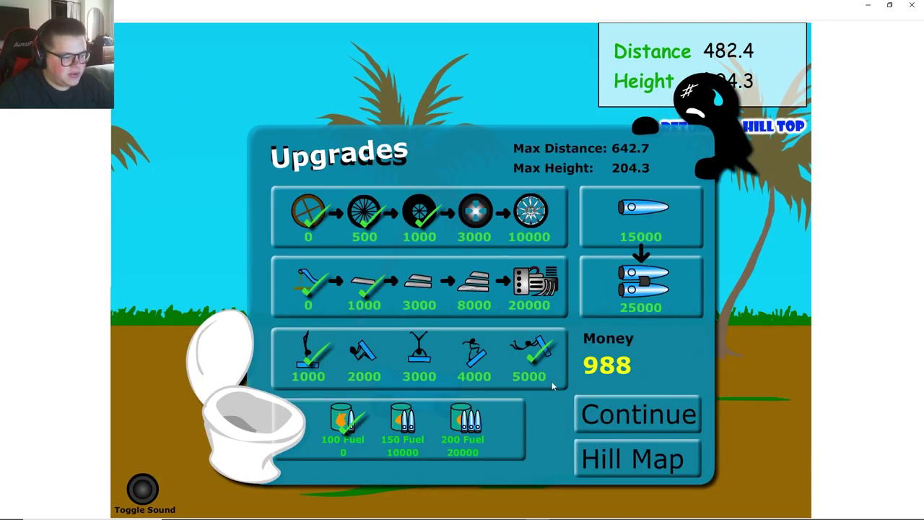
click(627, 425)
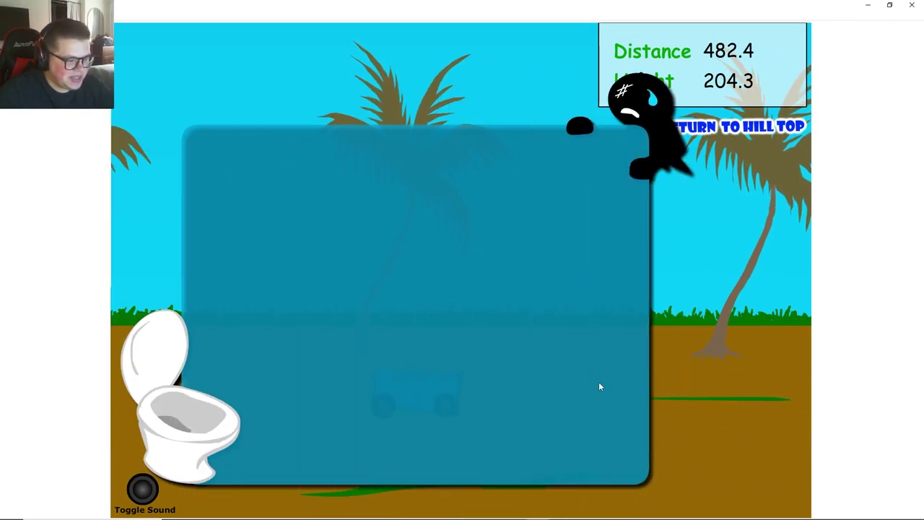
click(611, 439)
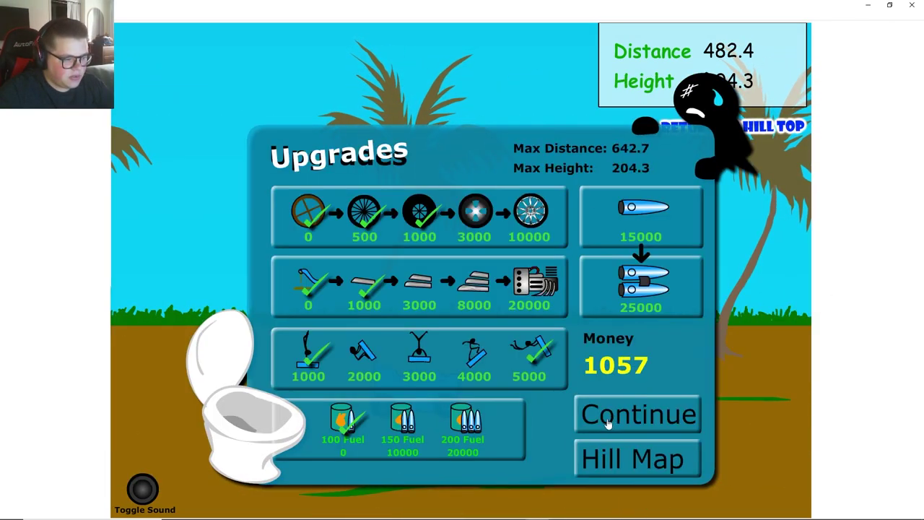
click(674, 411)
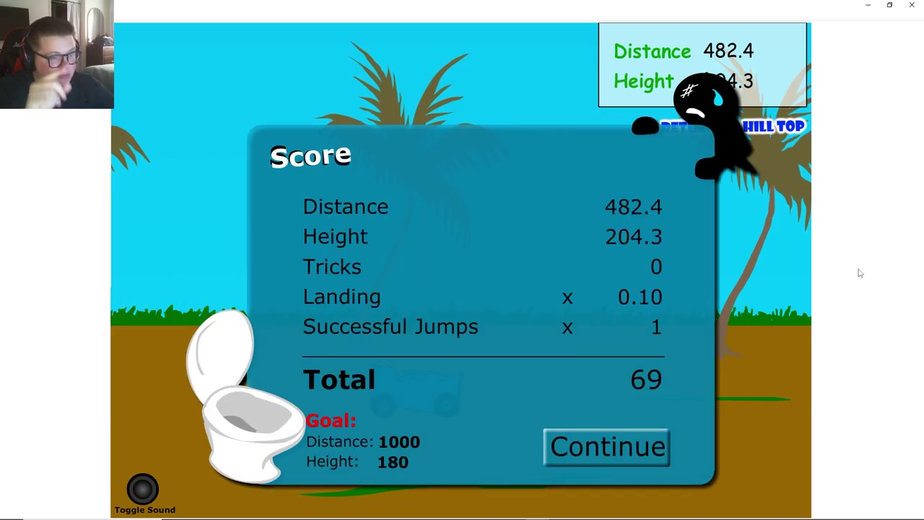
click(611, 446)
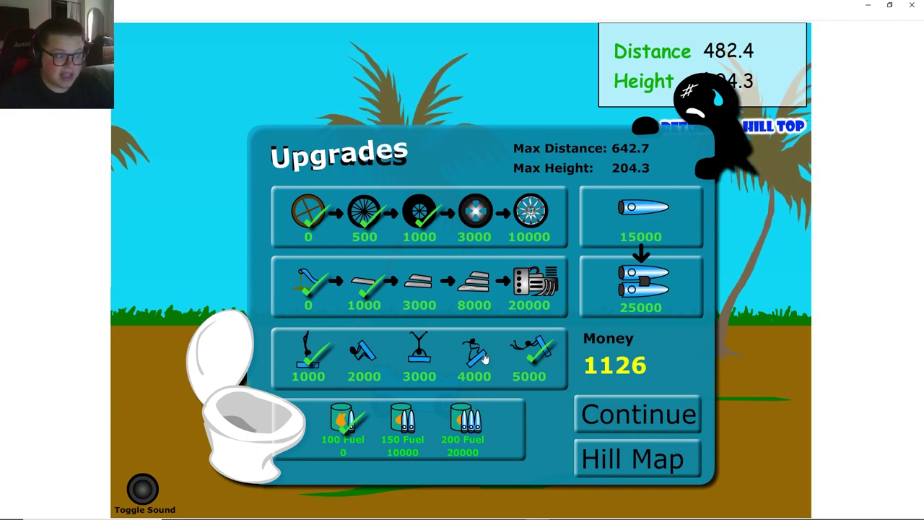
click(602, 414)
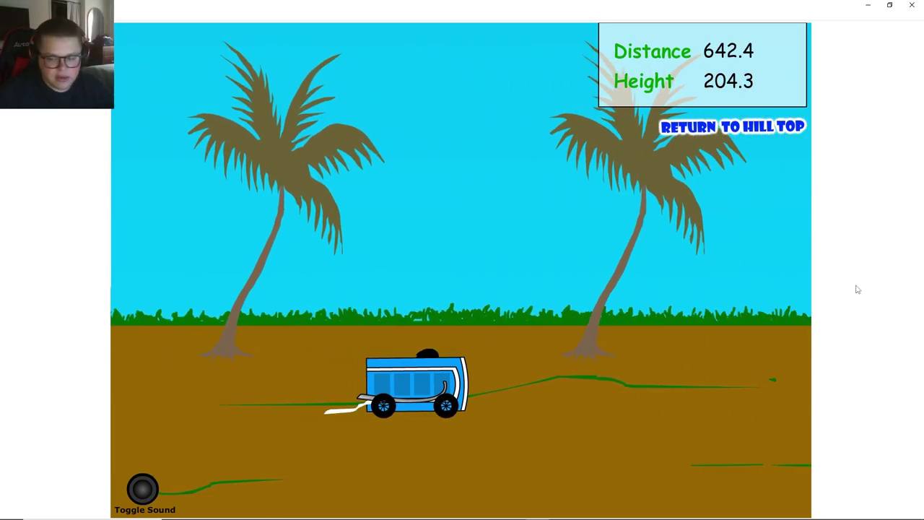
Step: Play a run launched with space plus a one-hand stand, scoring 1721 at 642.7 distance
click(597, 446)
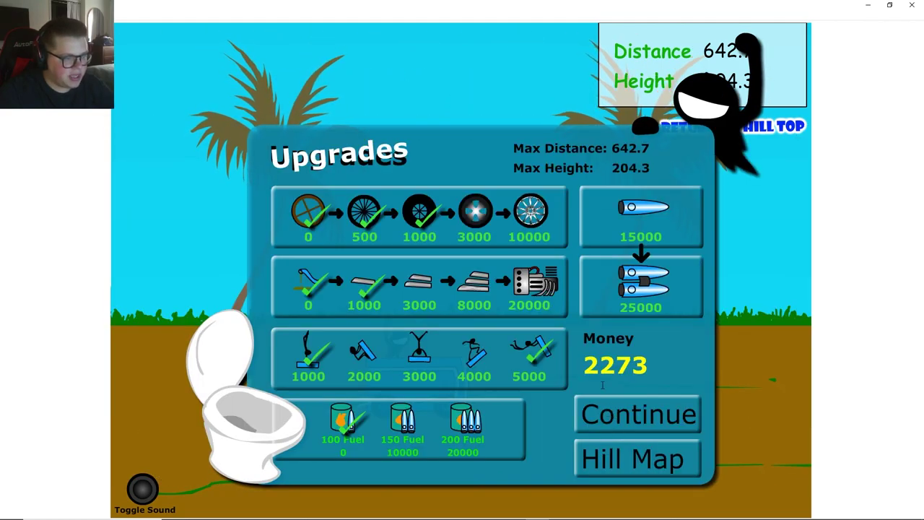
click(631, 410)
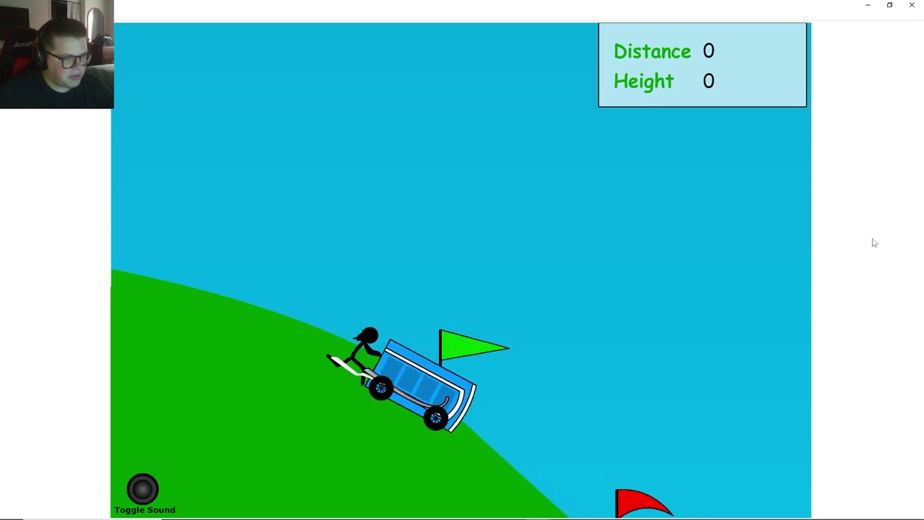
key(space)
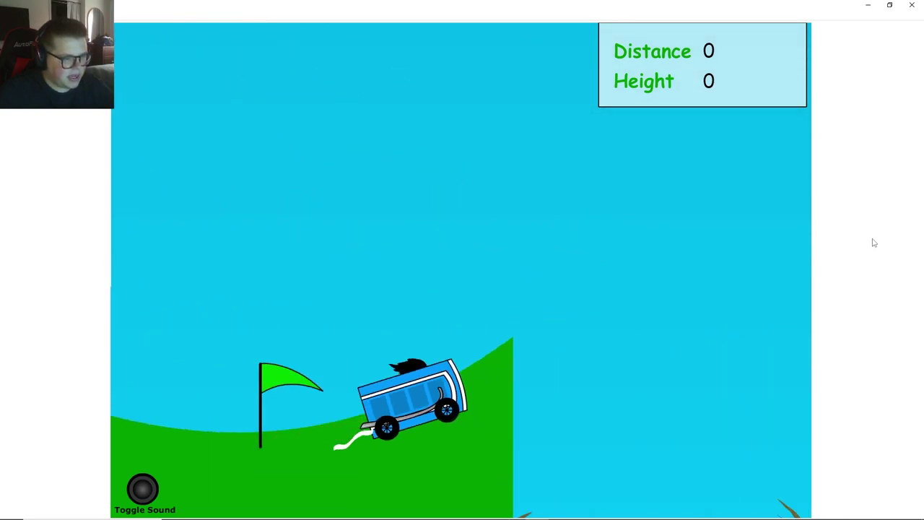
key(Up)
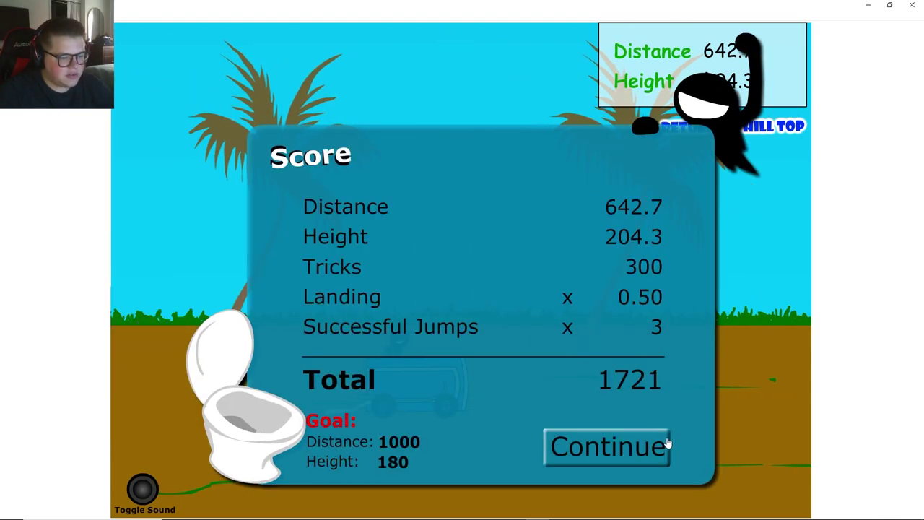
click(648, 443)
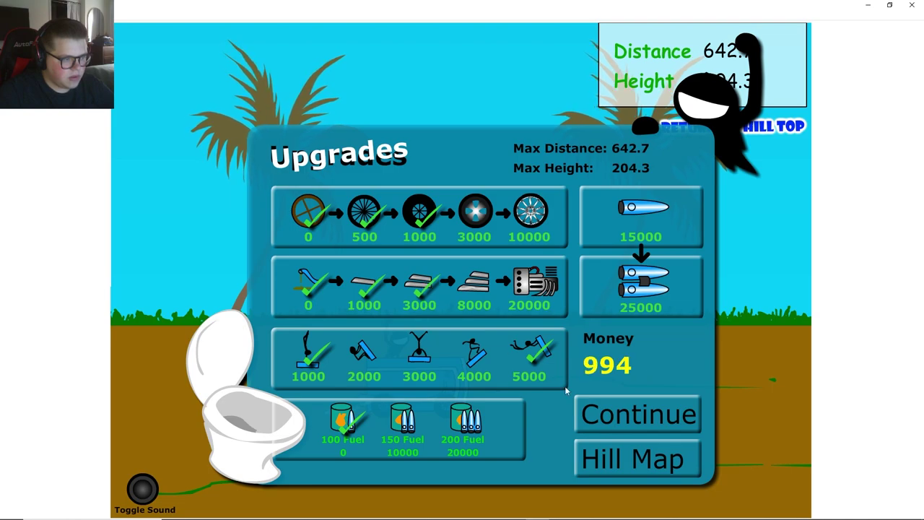
Step: Clear the score and upgrades panels after the 950.3 run, with money at 4154, and relaunch
click(639, 421)
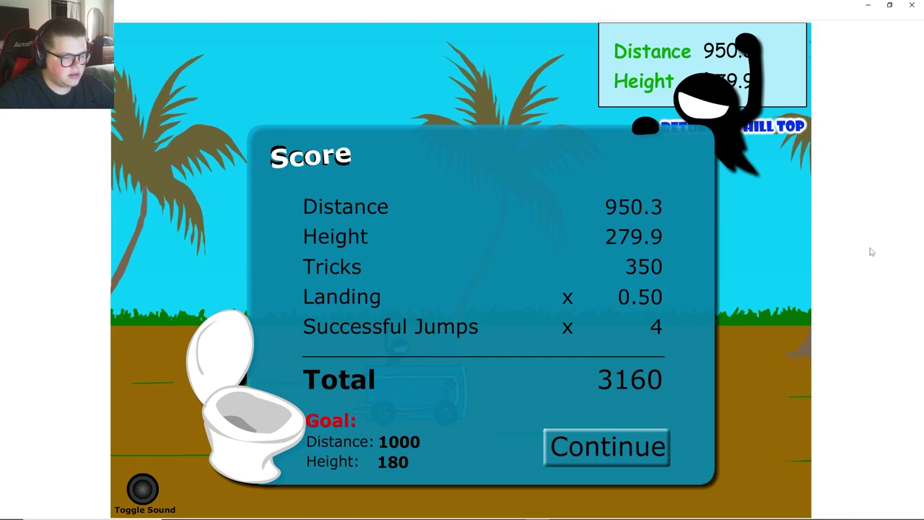
click(576, 461)
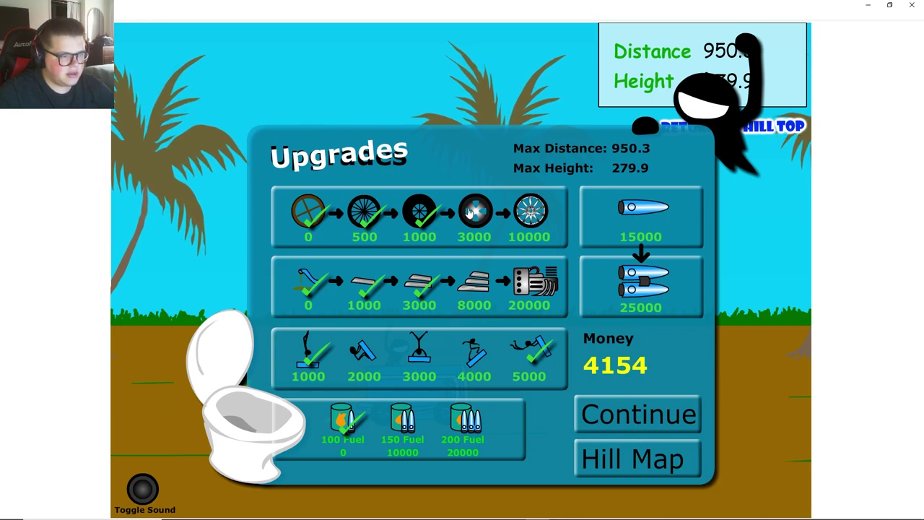
click(472, 217)
click(626, 415)
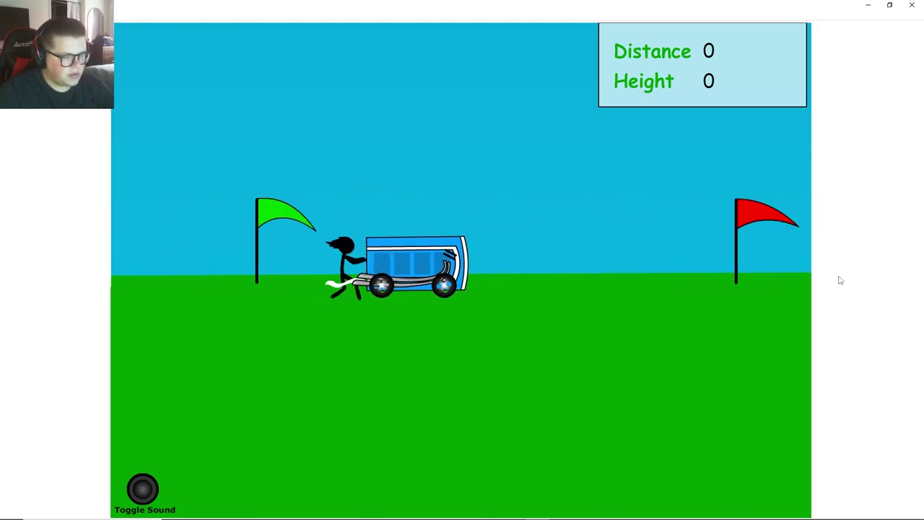
Step: Launch, perform three handstand tricks mid-flight, then continue past the score and upgrades panels
key(space)
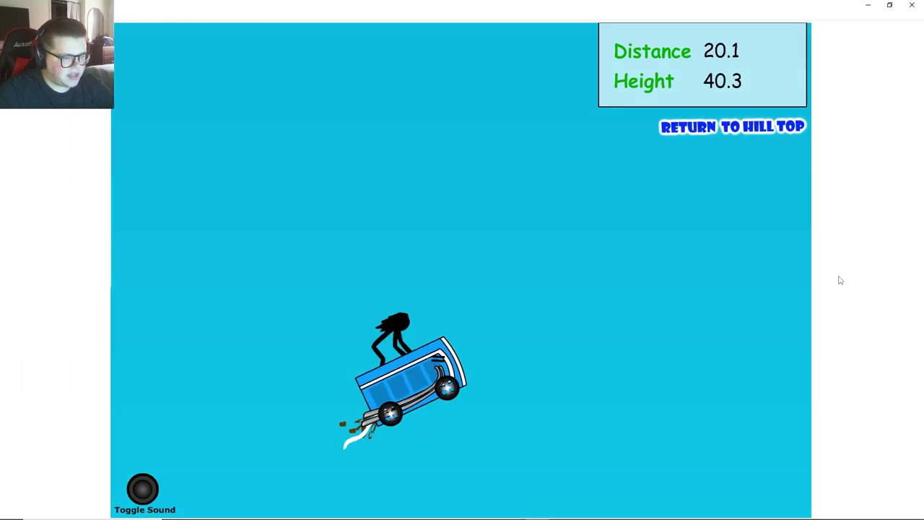
key(Up)
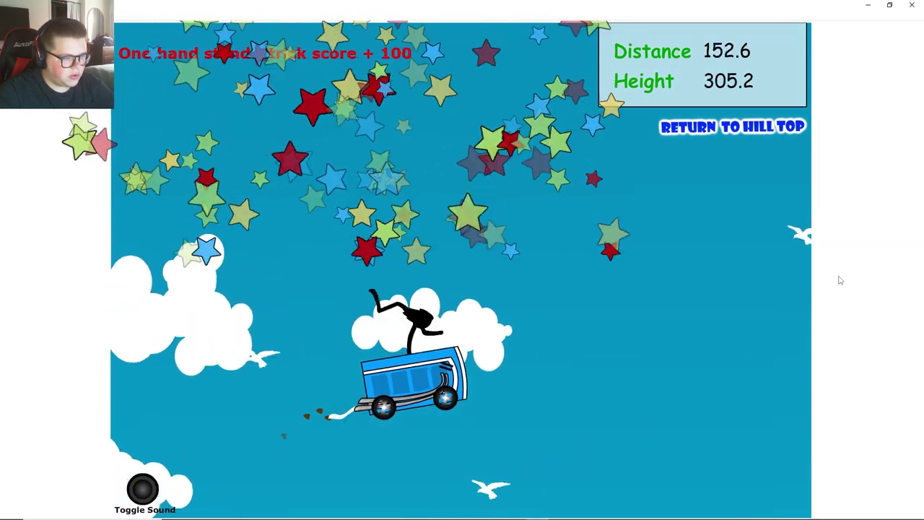
key(Up)
key(Up)
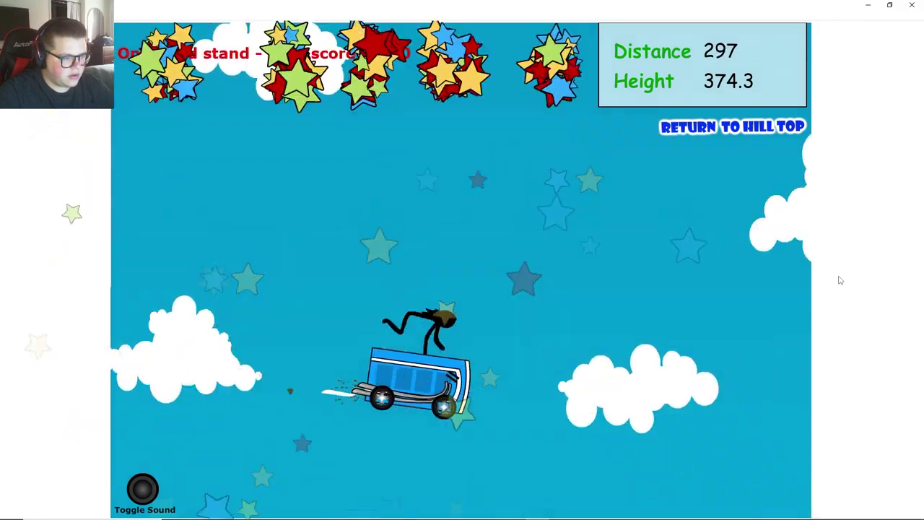
key(Up)
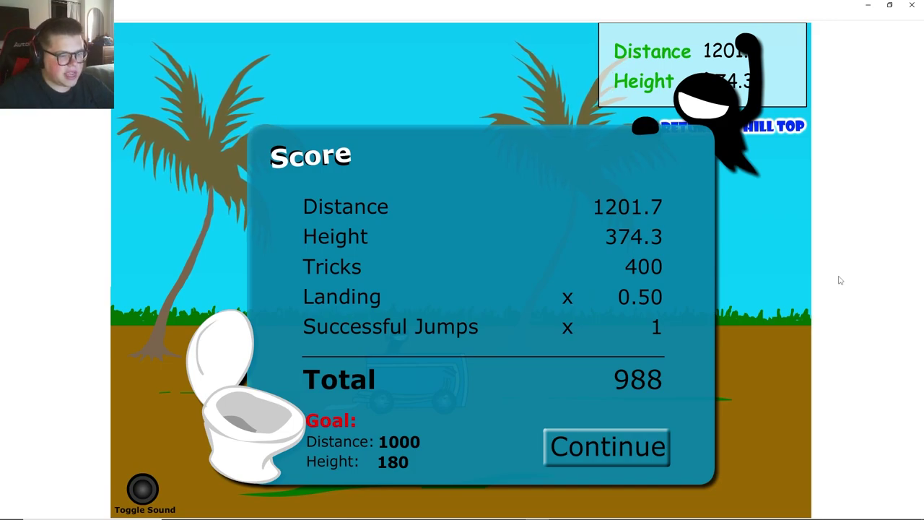
click(643, 433)
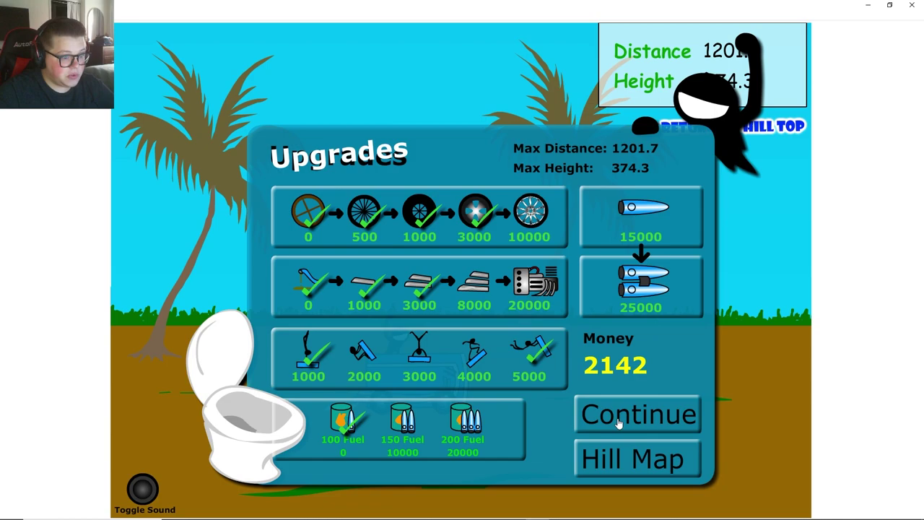
click(630, 453)
Step: Launch a run, clear the score and upgrades panels, and perform two handstand tricks
click(273, 323)
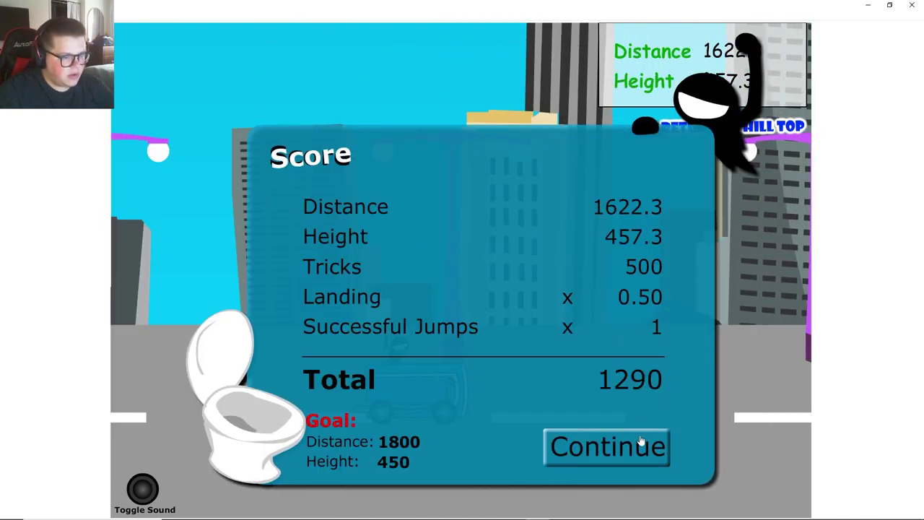
click(641, 442)
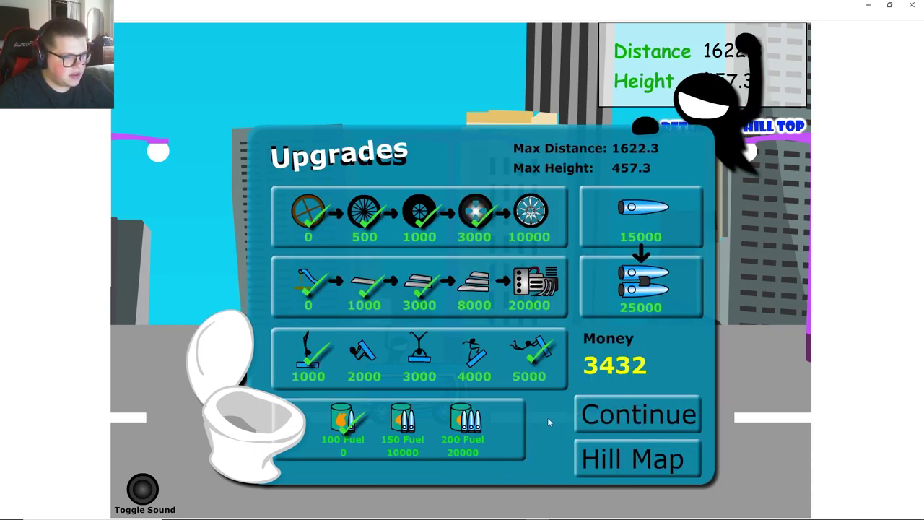
click(599, 421)
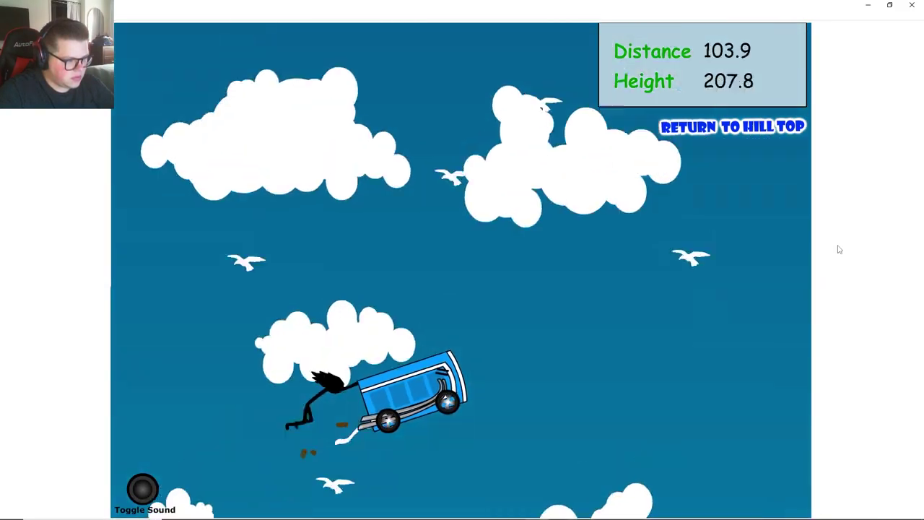
key(Up)
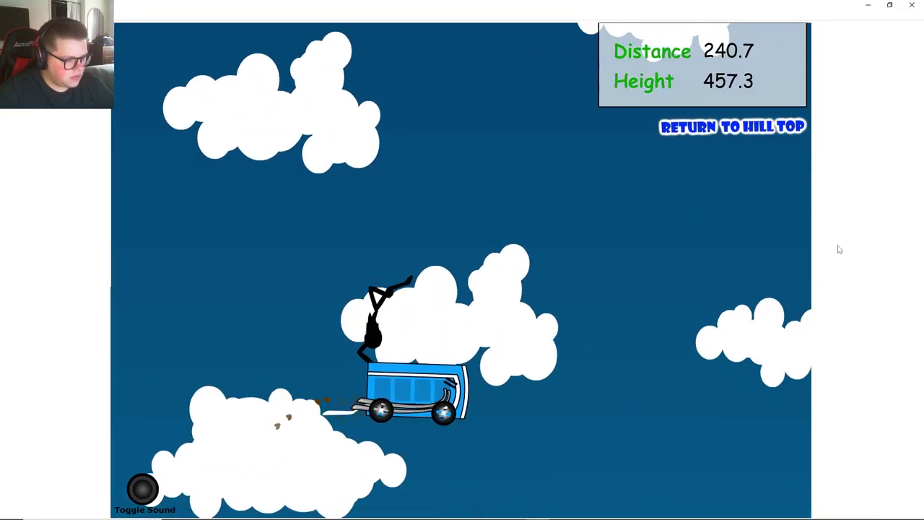
key(Up)
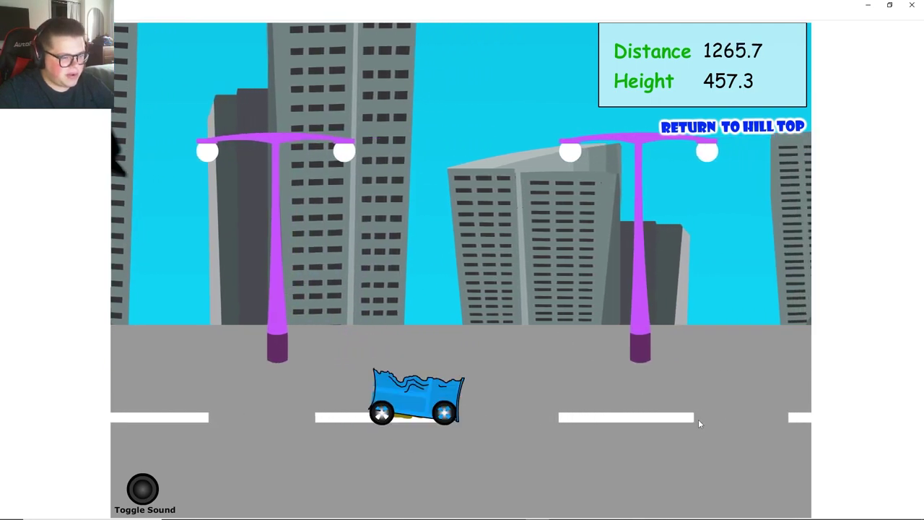
Step: Clear the post-crash score and upgrades panels, then strike three trick poses mid-flight
click(624, 457)
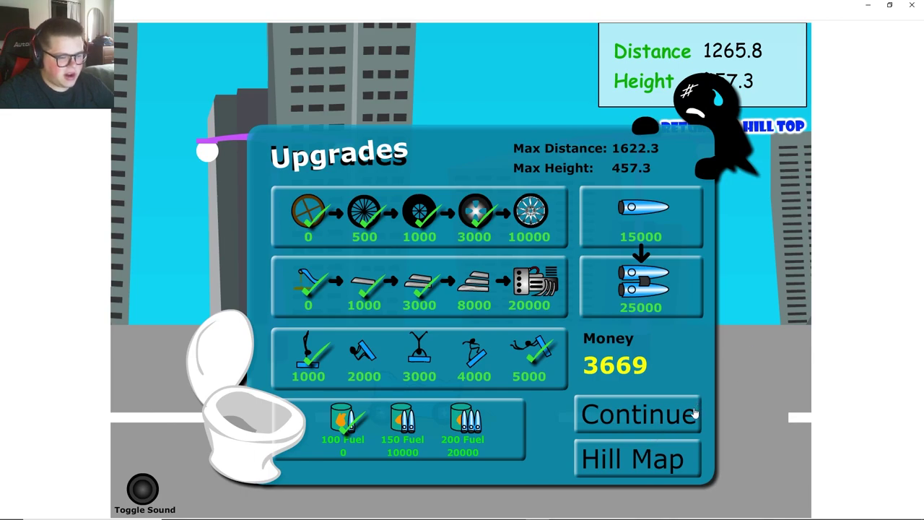
click(695, 413)
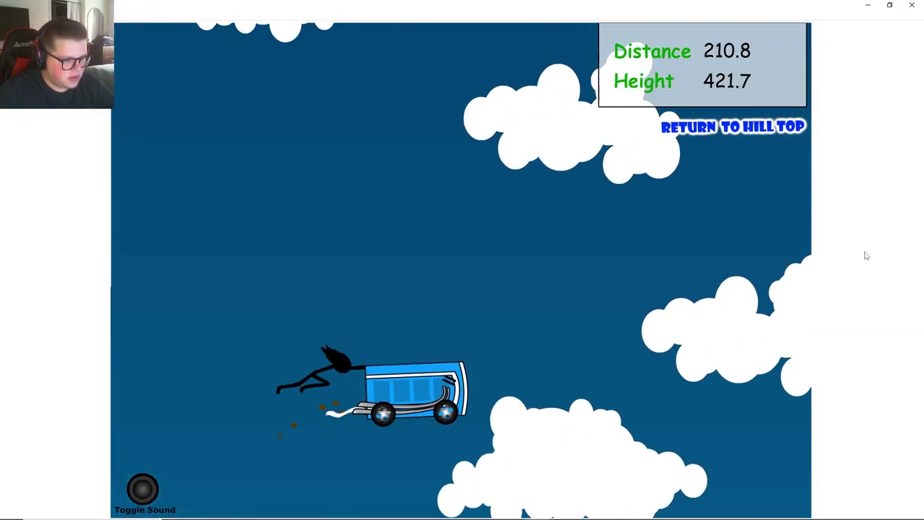
key(Up)
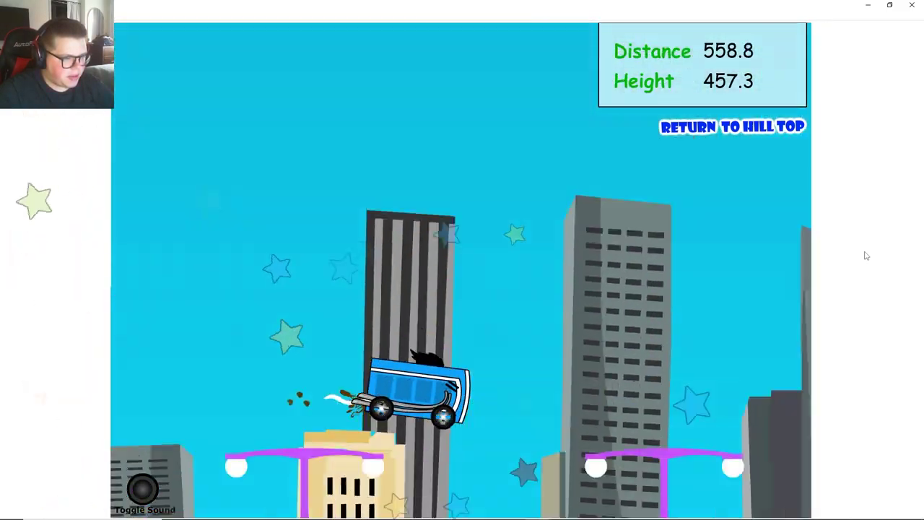
key(Up)
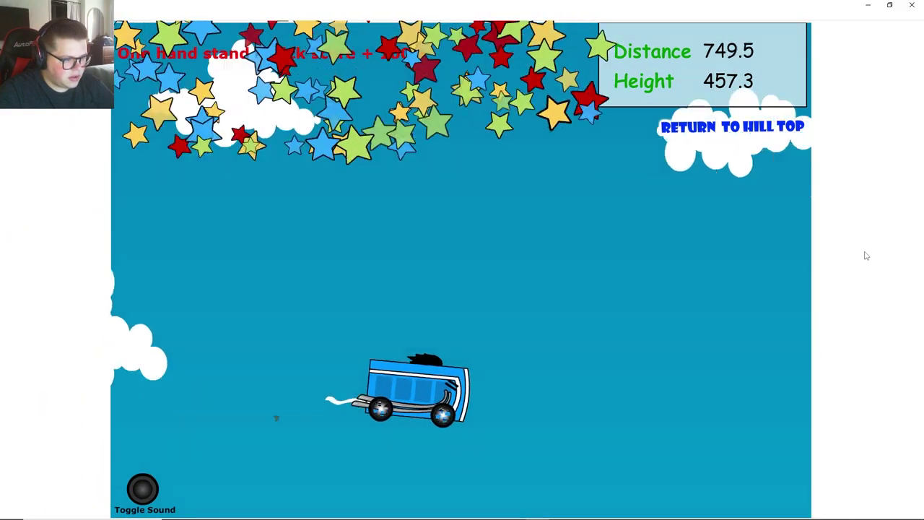
key(Up)
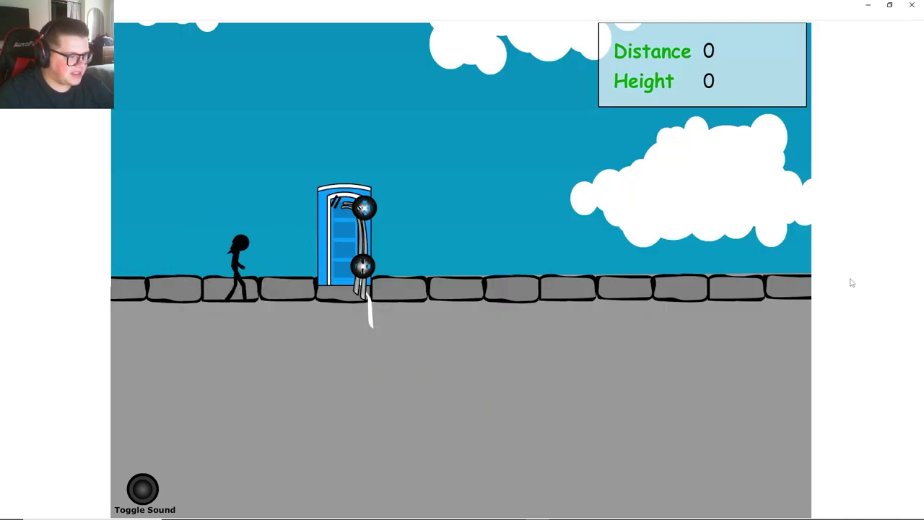
Step: Push and board the cart, then chain standing, arm-raised and one-hand stand tricks
key(Right)
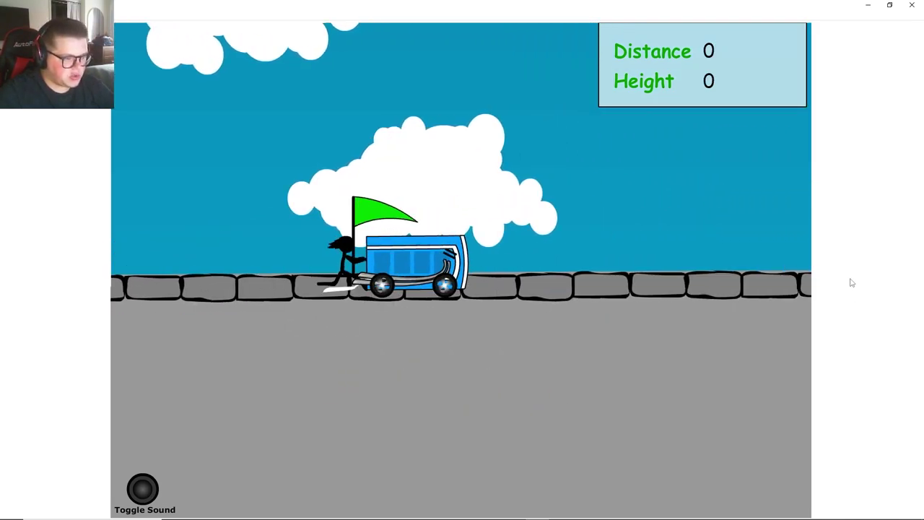
key(Up)
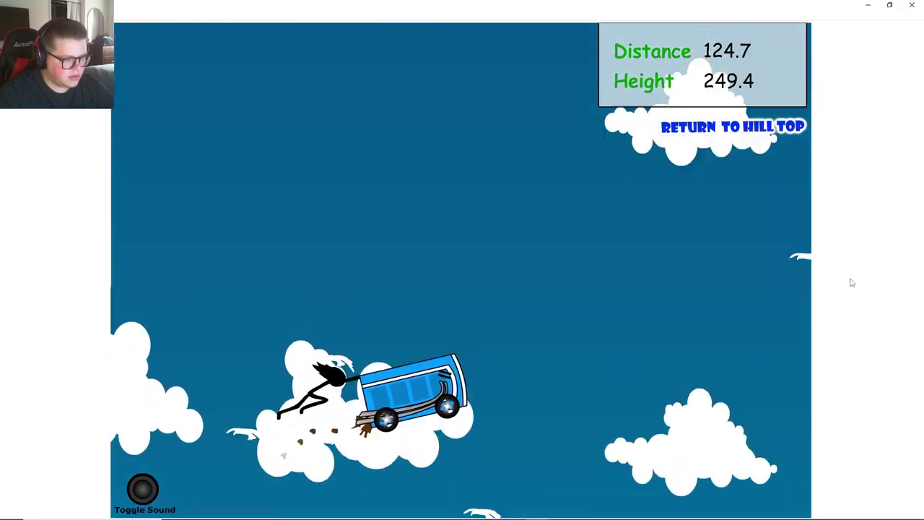
key(Left)
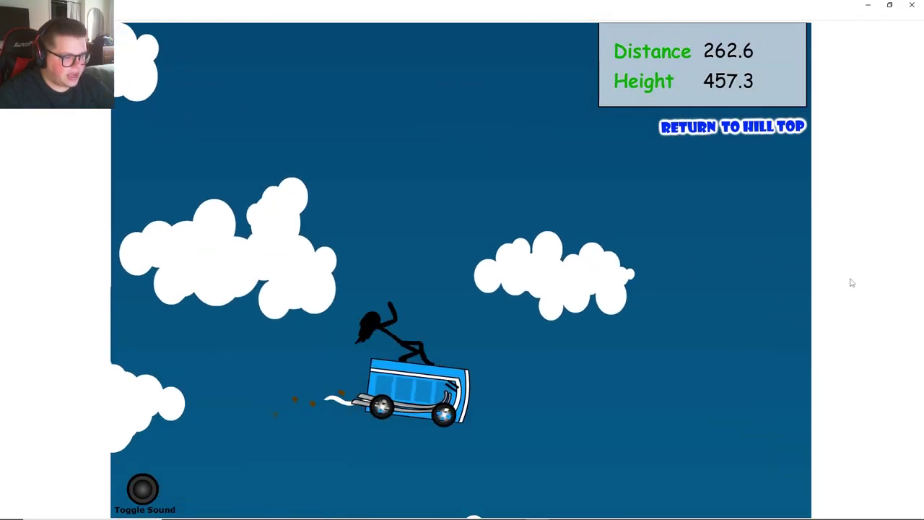
key(Right)
key(Up)
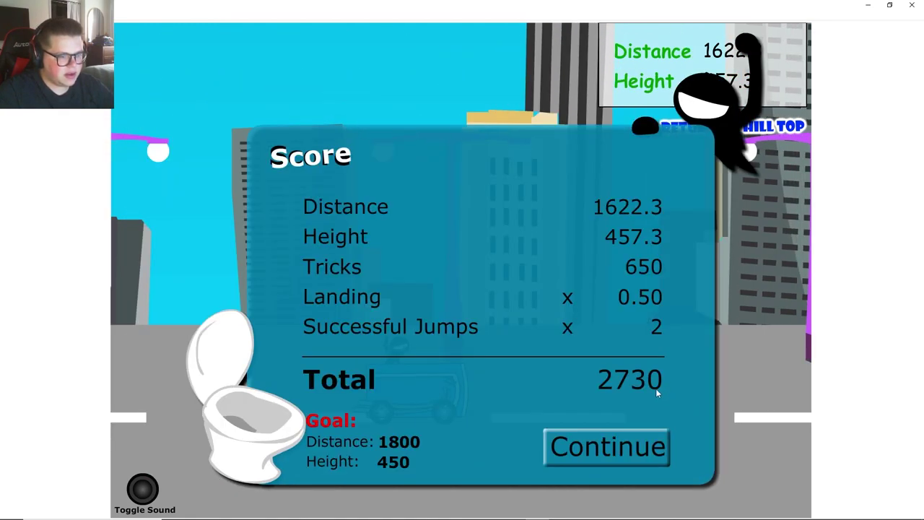
Step: Clear the score panel and the upgrades panel showing 6626 money to restart the run
click(590, 445)
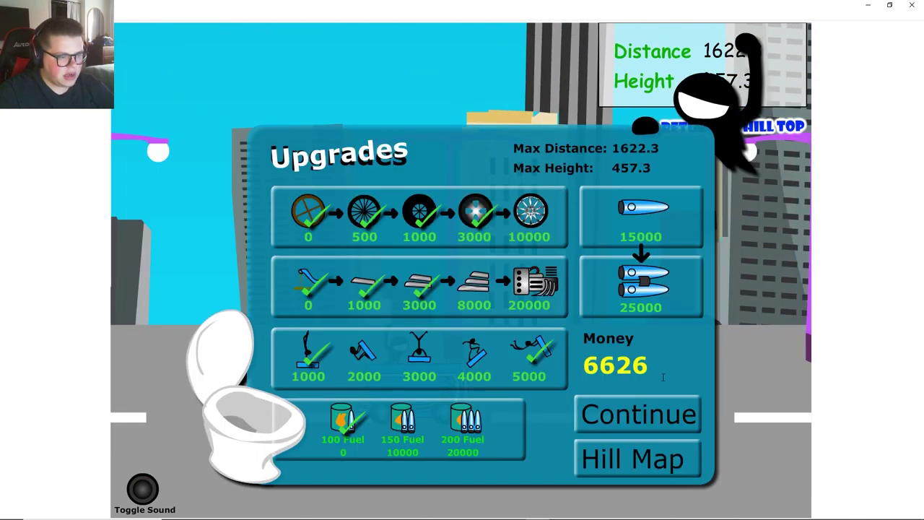
click(641, 414)
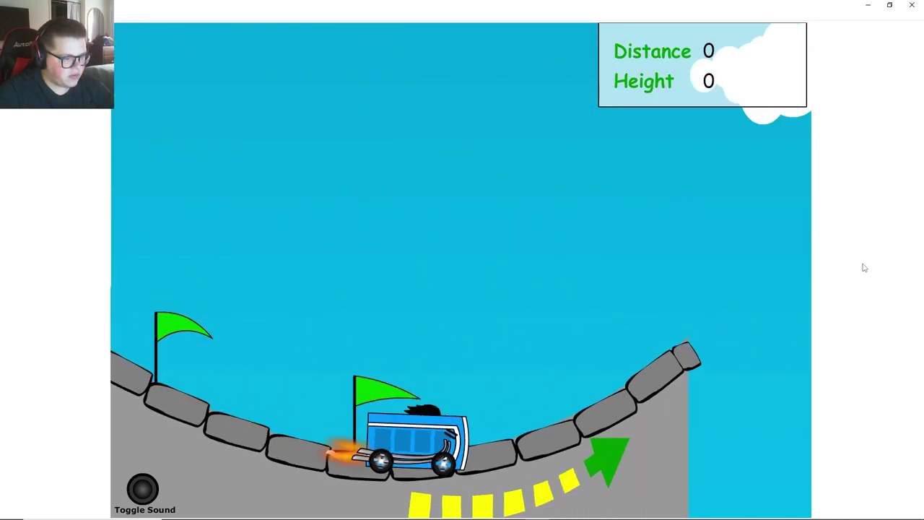
Step: Chain five handstand tricks mid-flight for 700 trick points and a 4169 total
key(Up)
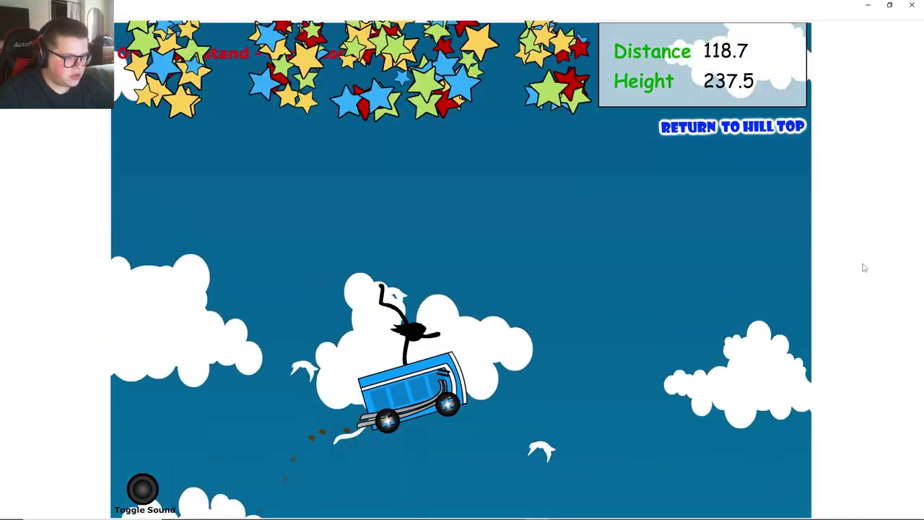
key(Up)
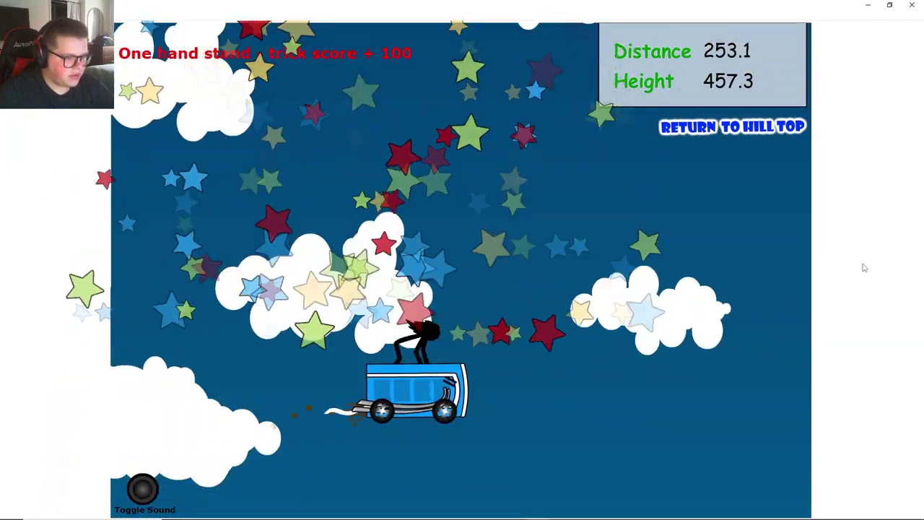
key(Up)
key(Up)
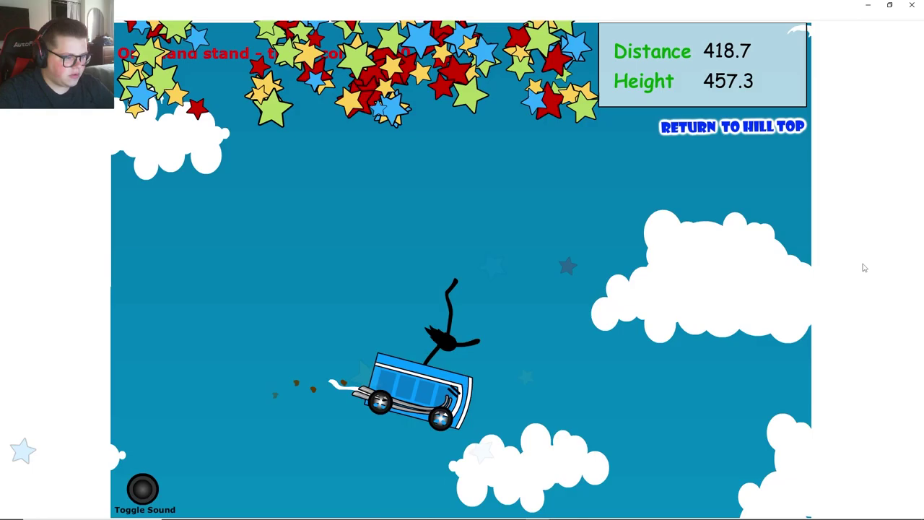
key(Up)
key(Up)
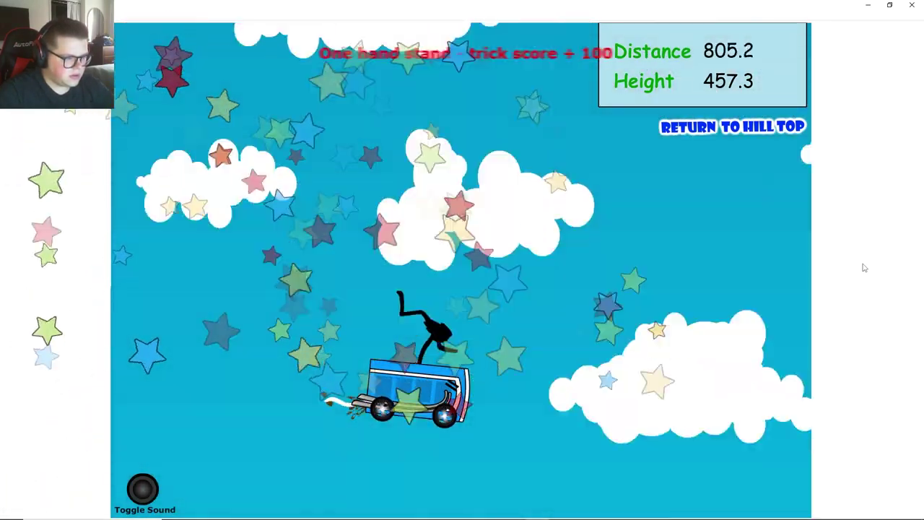
key(Up)
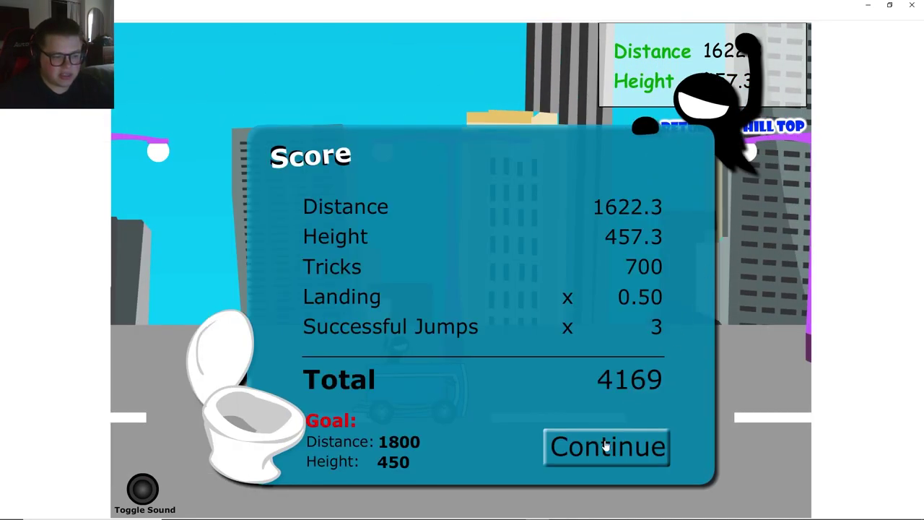
Step: Clear the score panel and the upgrades panel showing 10795 money to start the next run
click(605, 446)
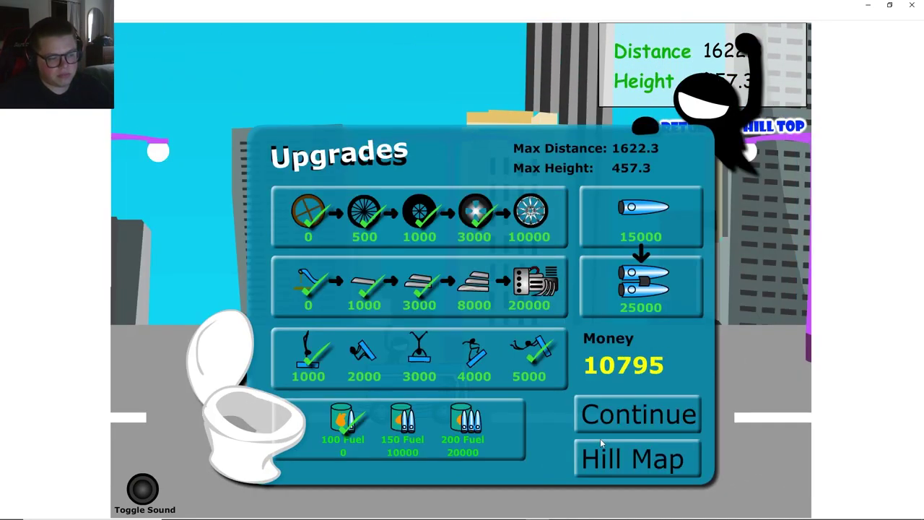
click(611, 430)
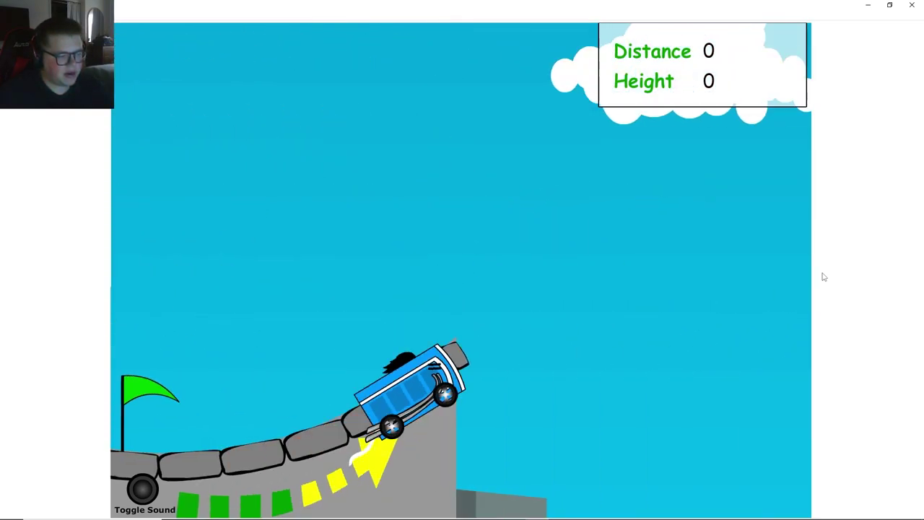
Step: Perform three handstand trick poses mid-flight before landing on the city street
key(Up)
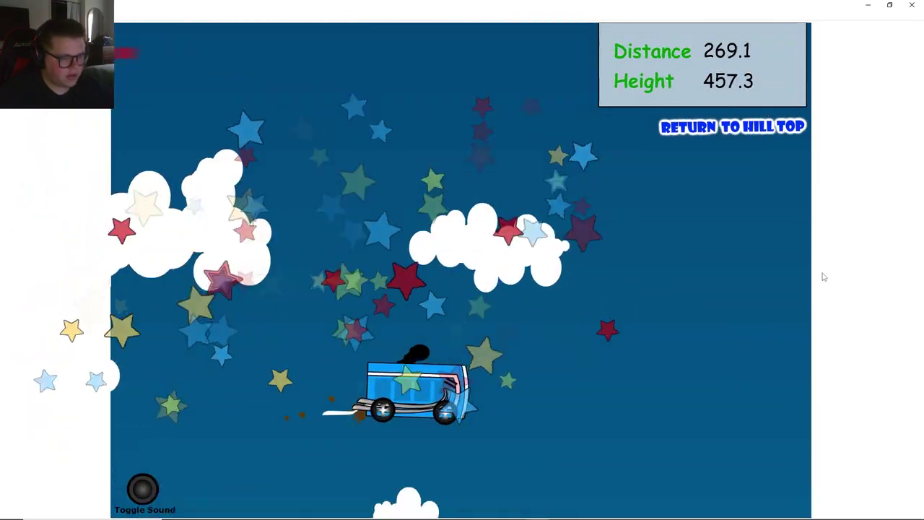
key(Up)
key(Up)
key(Up)
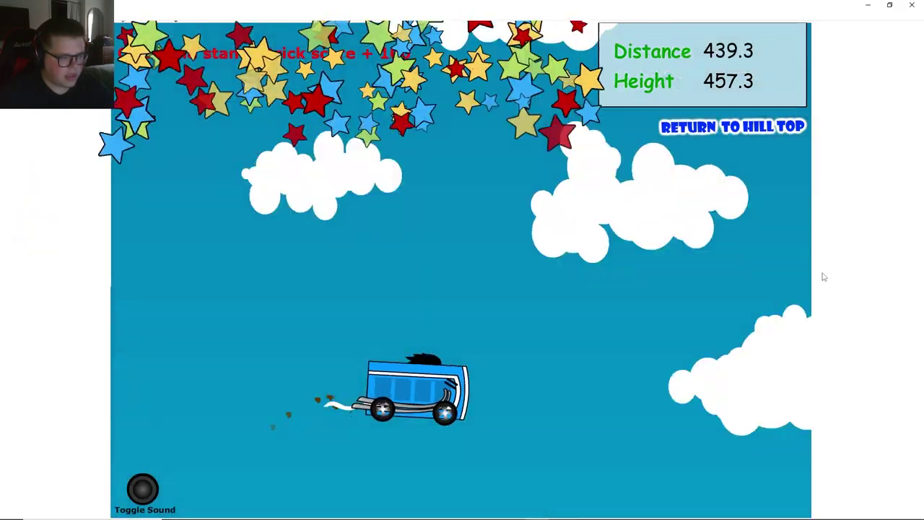
key(Up)
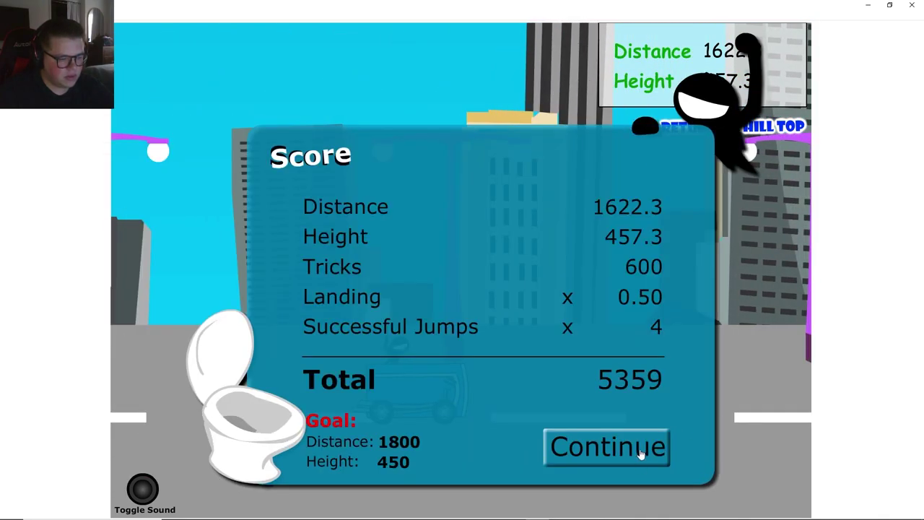
Step: Dismiss the landing score summary and leave upgrades at 16154 money for a new run
click(643, 452)
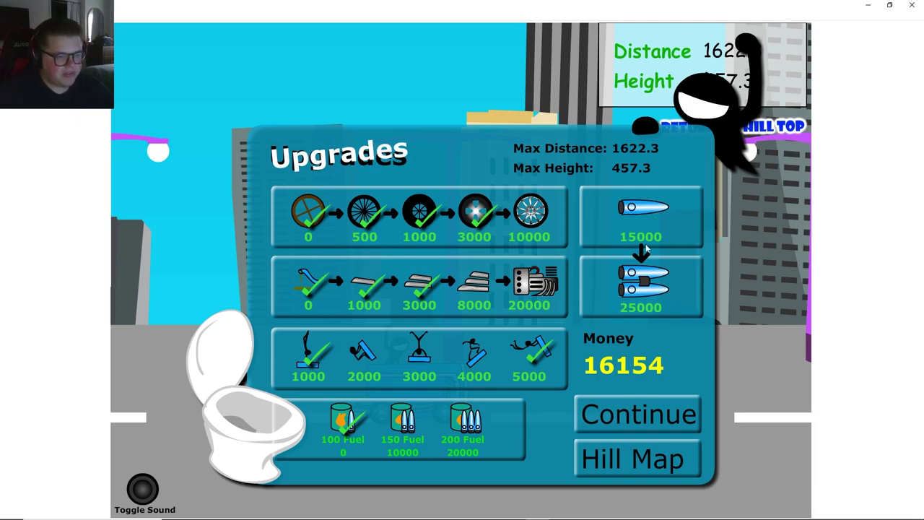
click(625, 403)
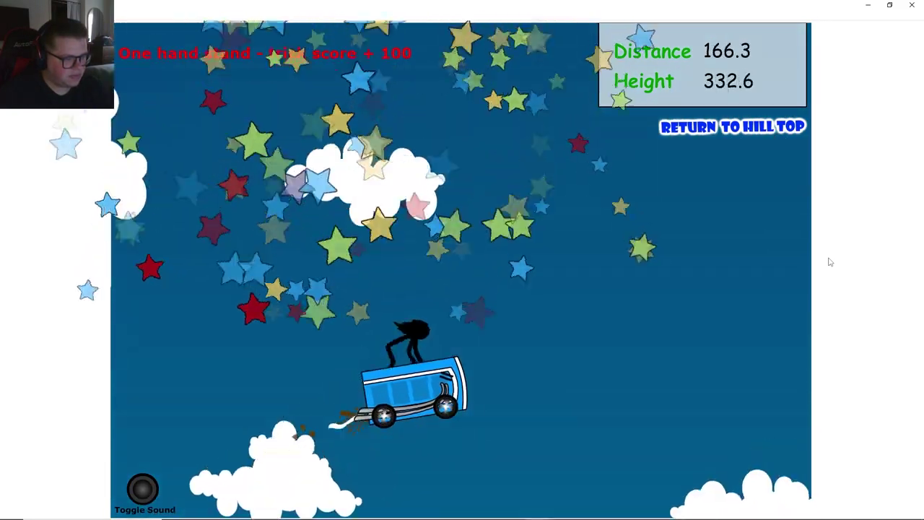
Step: Perform four one-hand stand tricks mid-air while gliding toward the city
key(Up)
key(Up)
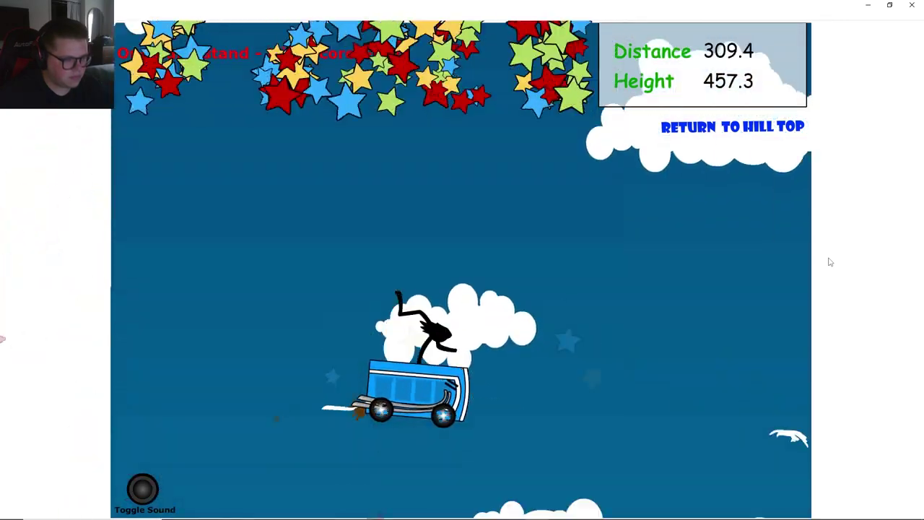
key(Up)
key(Up)
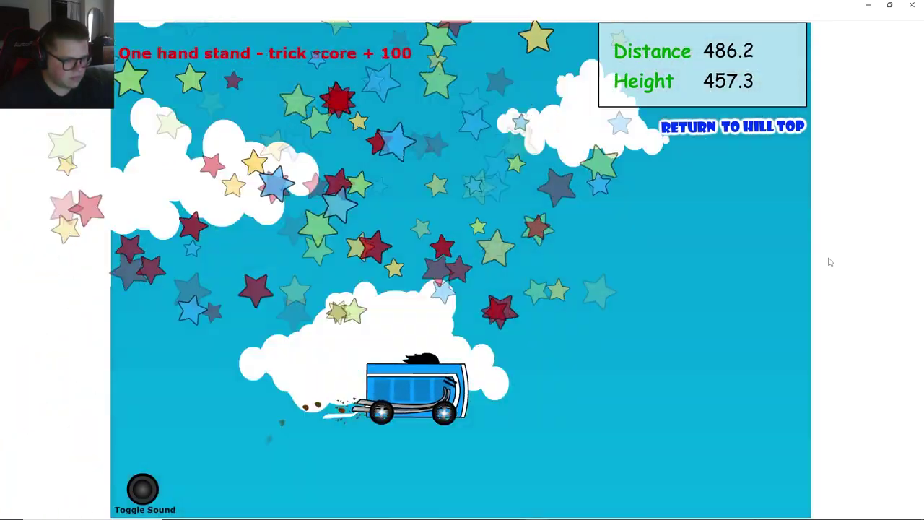
key(Up)
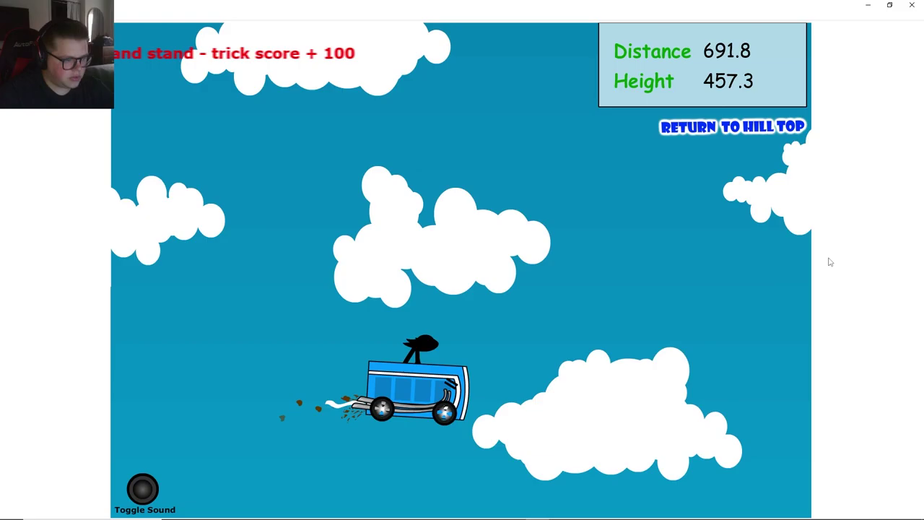
key(Up)
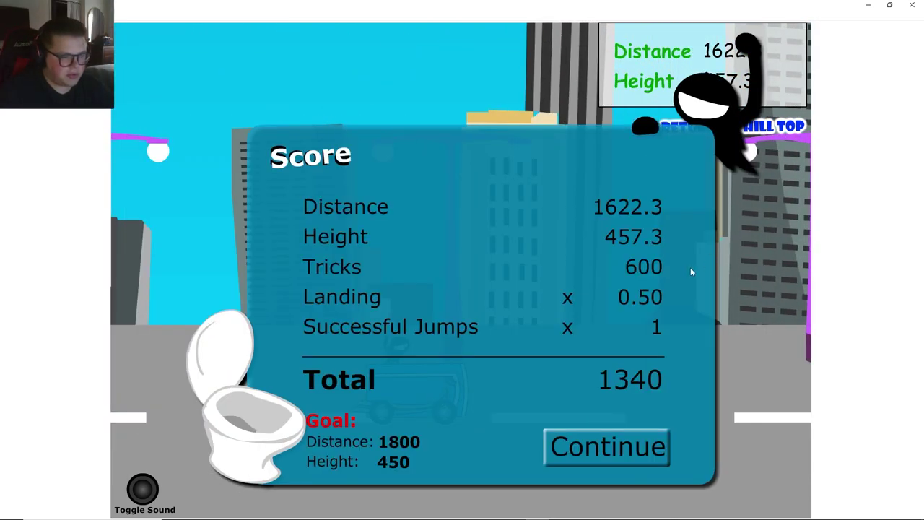
Step: Start a new run, push the cart forward, and chain one-hand stand tricks mid-air
click(595, 442)
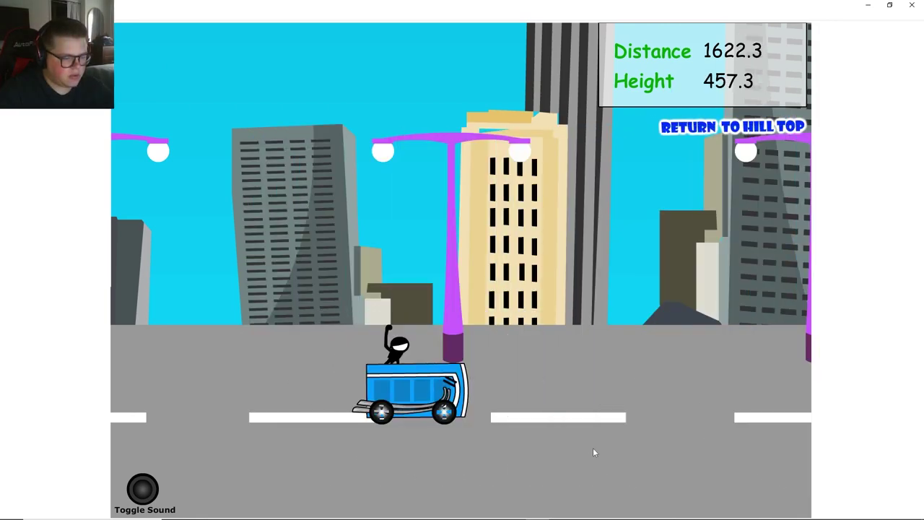
click(639, 414)
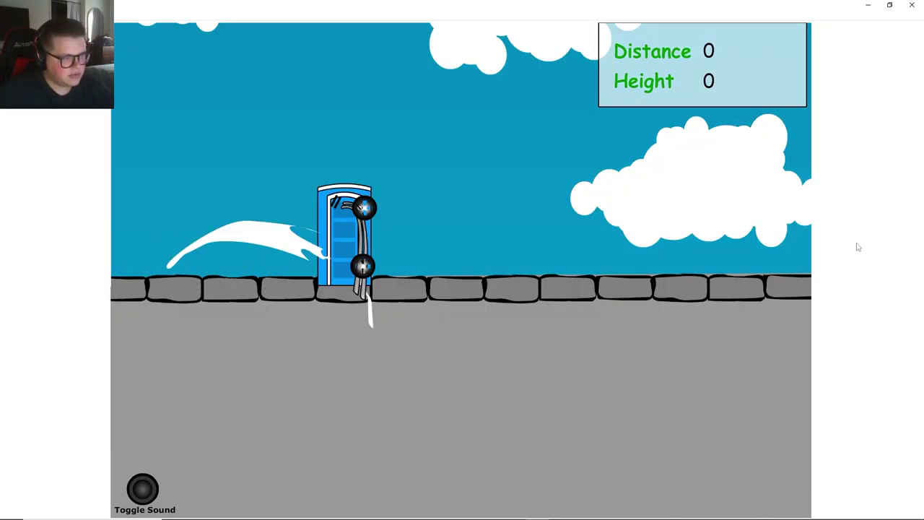
key(Right)
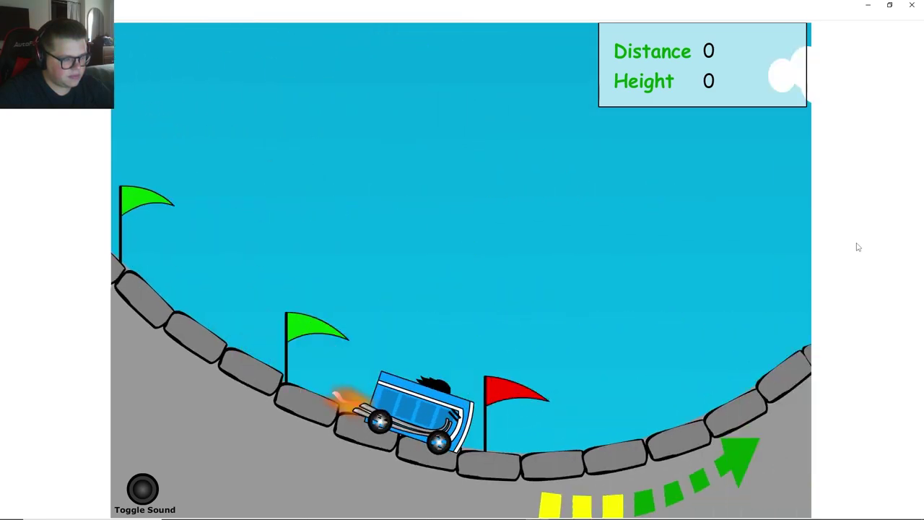
key(Up)
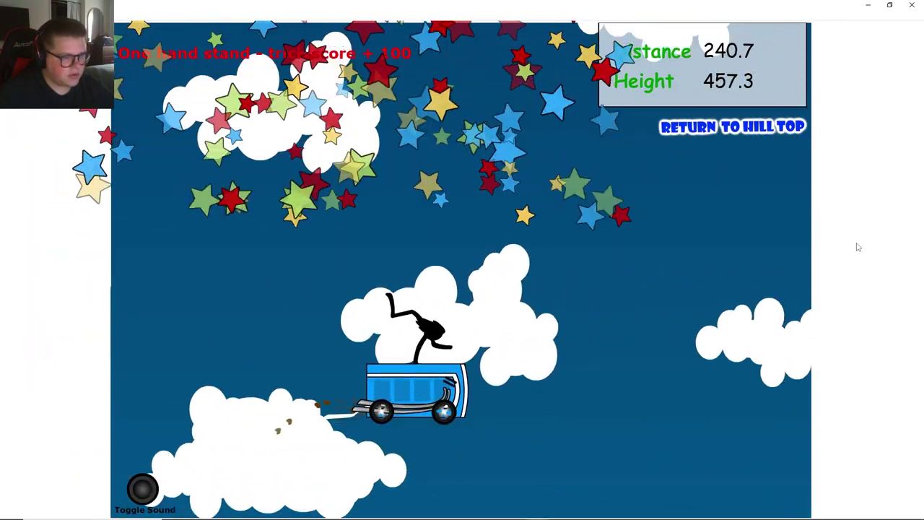
key(Up)
key(Up)
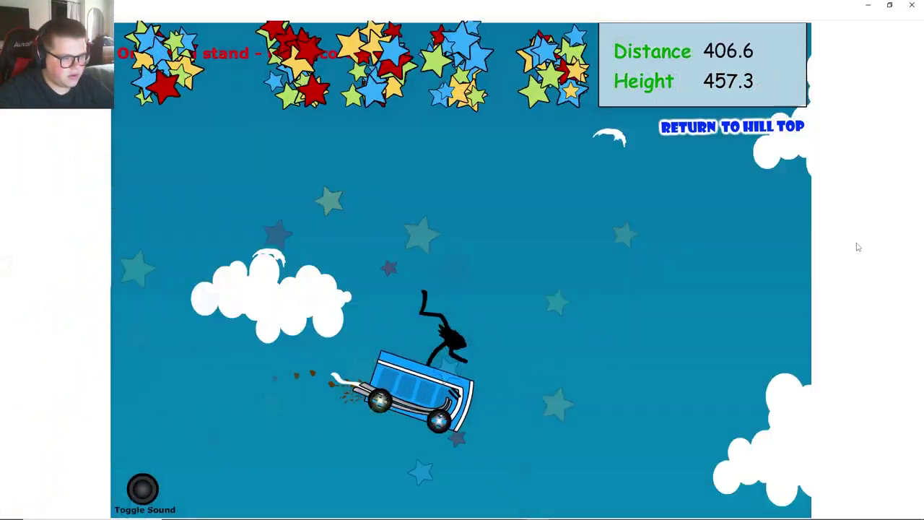
key(Up)
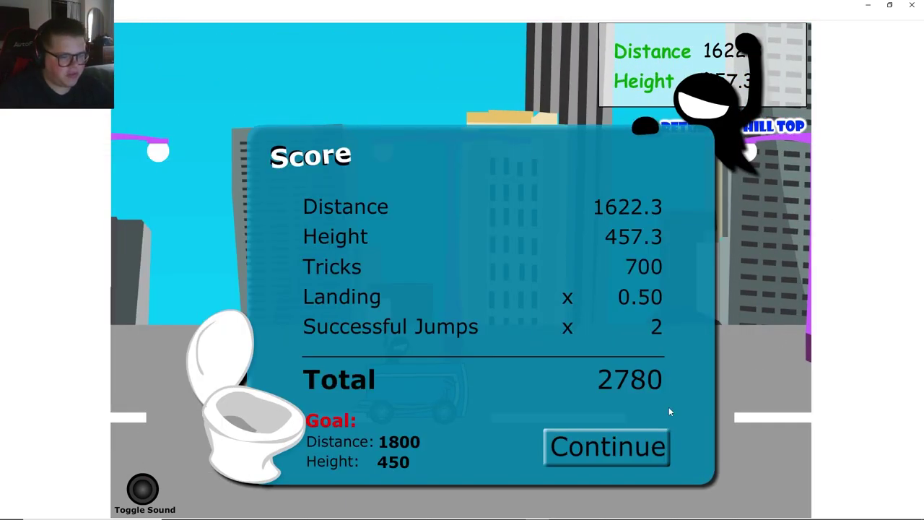
Step: Dismiss the 2780 score and the upgrades screen to launch the next run
click(565, 462)
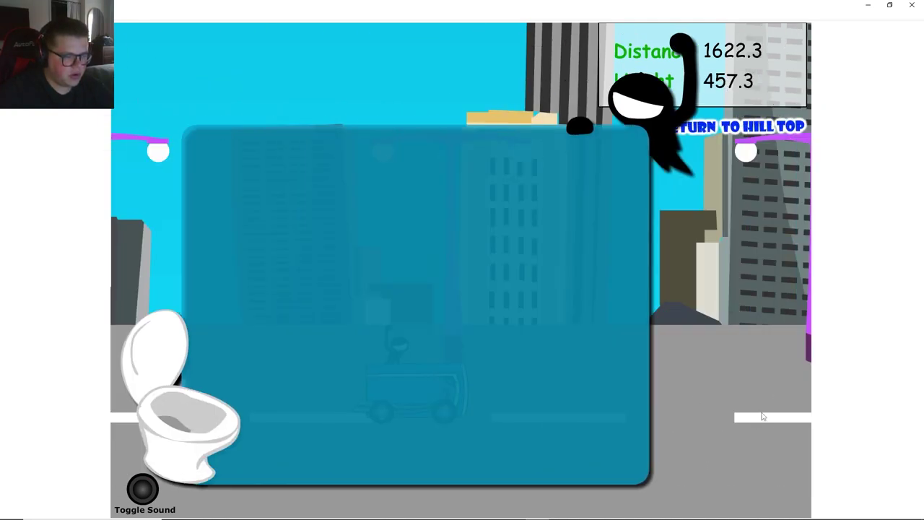
click(672, 413)
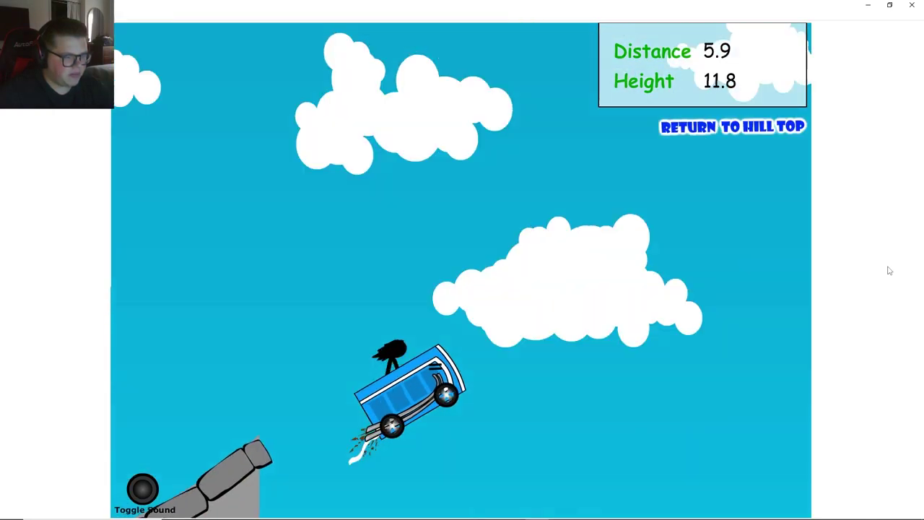
Step: Chain five handstand tricks mid-air, land at 1622.3 distance, and dismiss the score
key(Up)
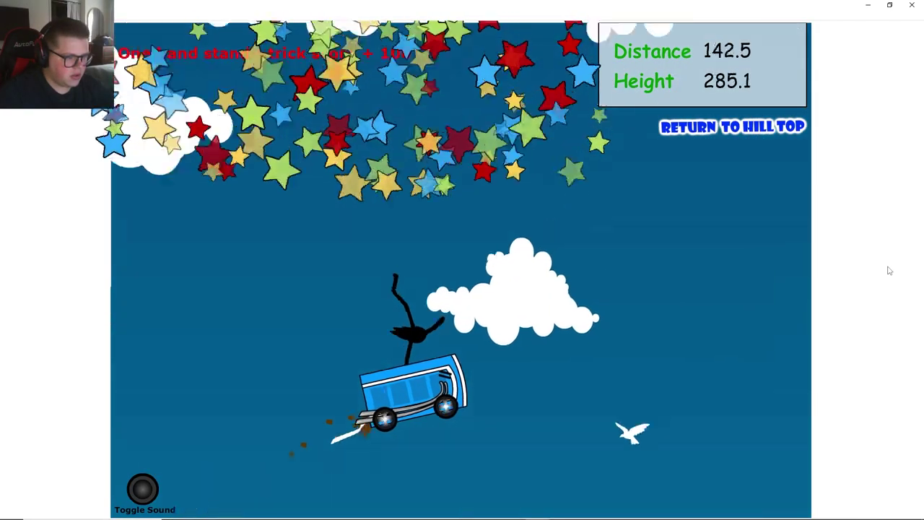
key(Up)
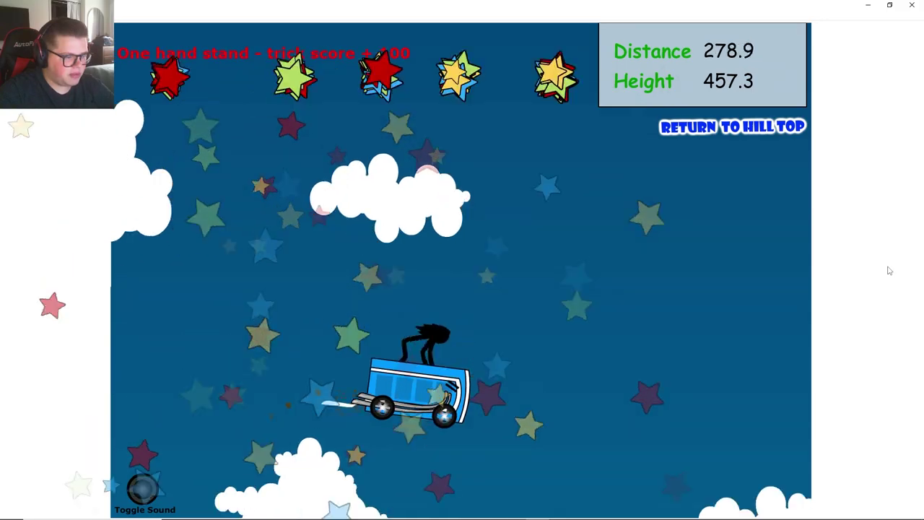
key(Up)
key(Up)
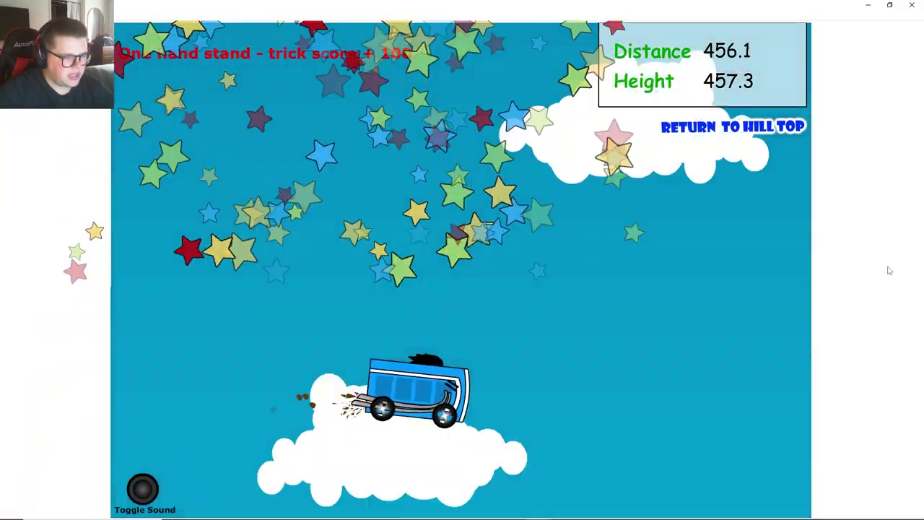
key(Up)
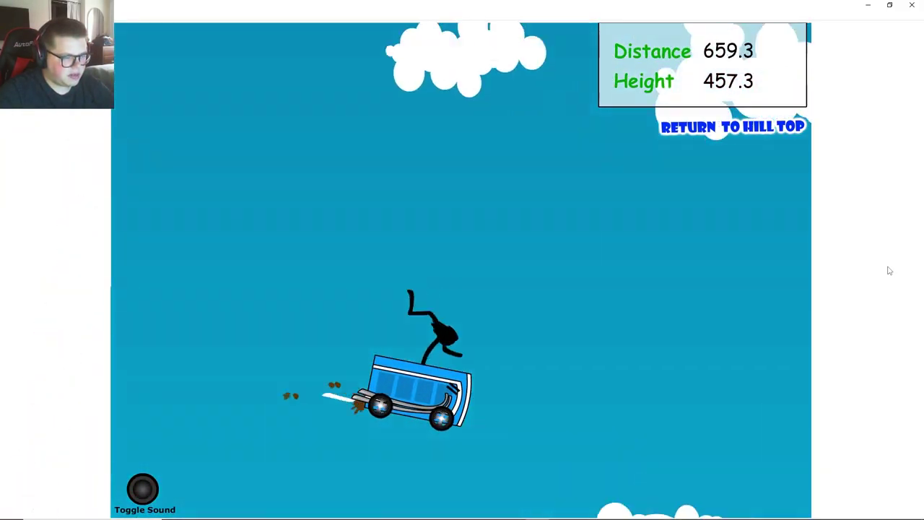
key(Up)
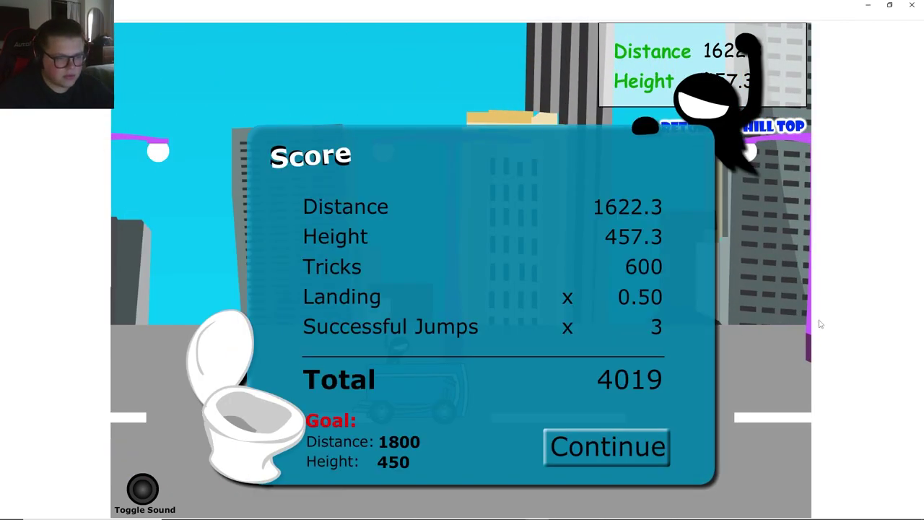
click(620, 452)
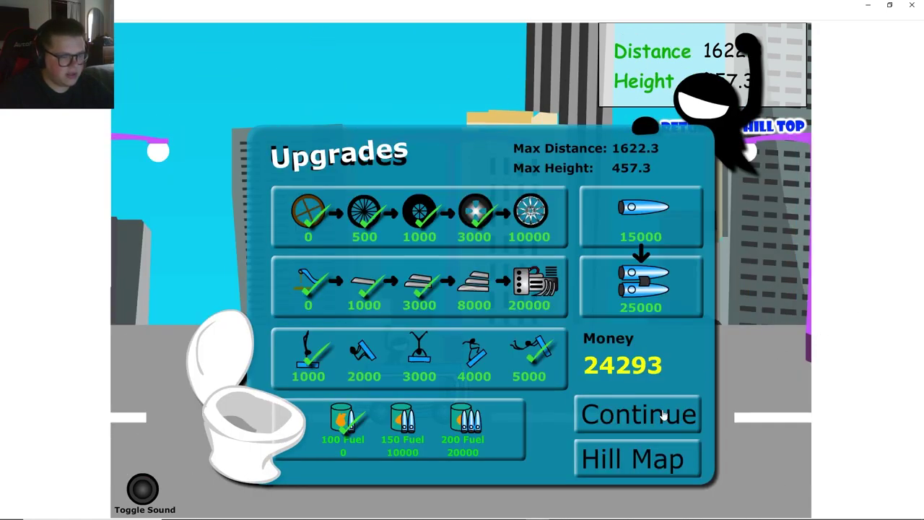
Step: Start a run, crash at 1017.9 distance, and restart from the hill top
click(662, 415)
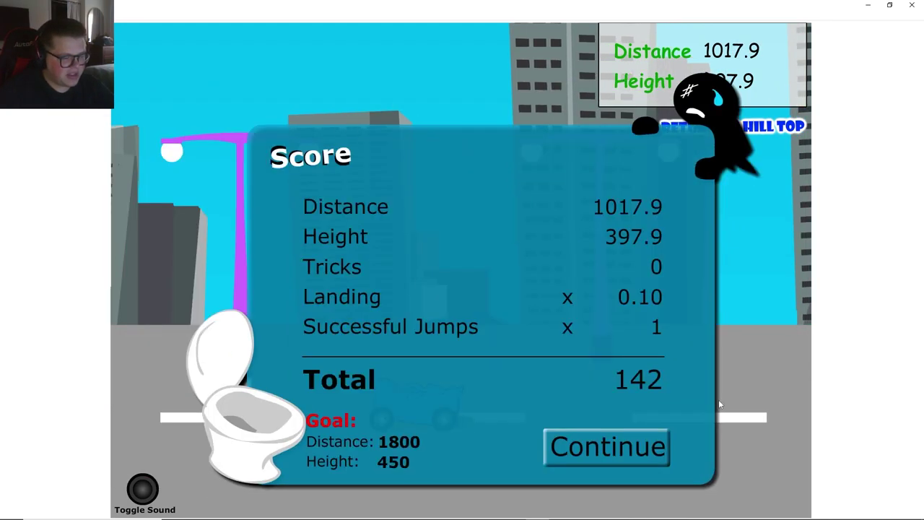
click(555, 446)
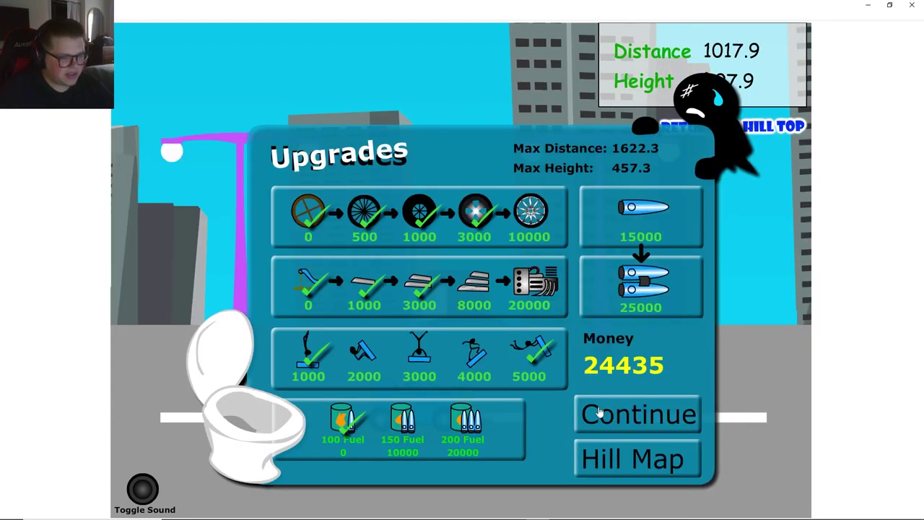
click(600, 412)
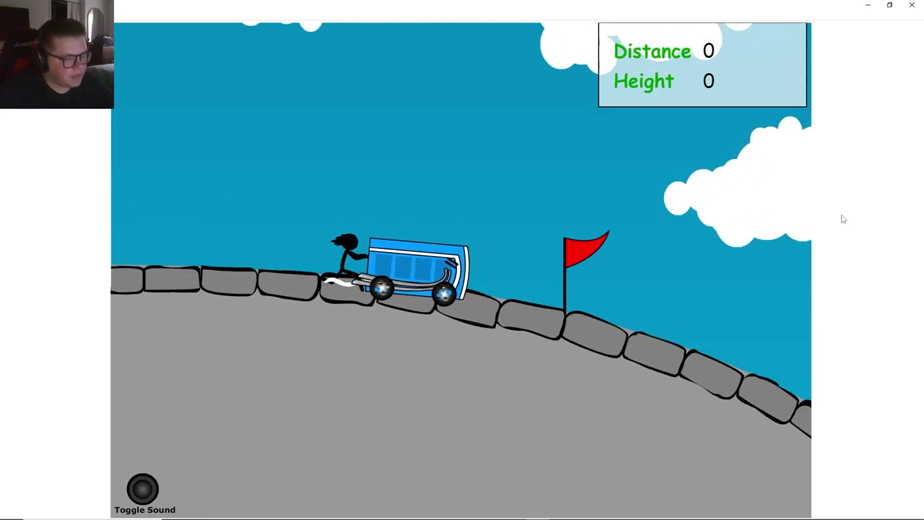
Step: Ride the porta potty down the hill to a 1622.3 distance landing
key(Up)
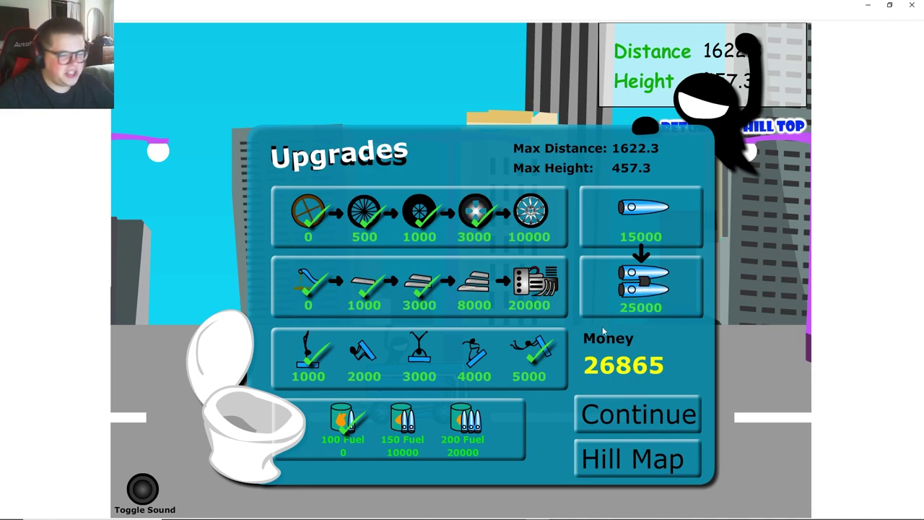
Step: Buy the 15000 rocket booster and start a boosted run
click(638, 226)
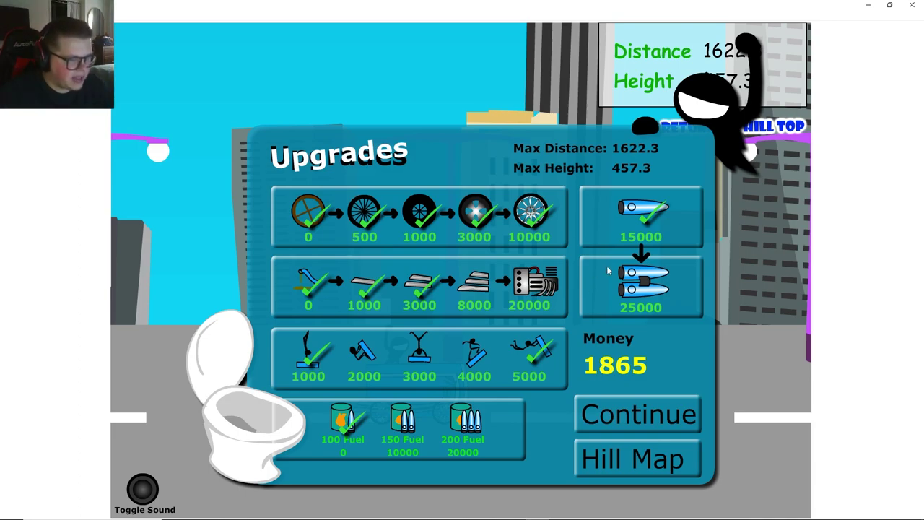
click(650, 412)
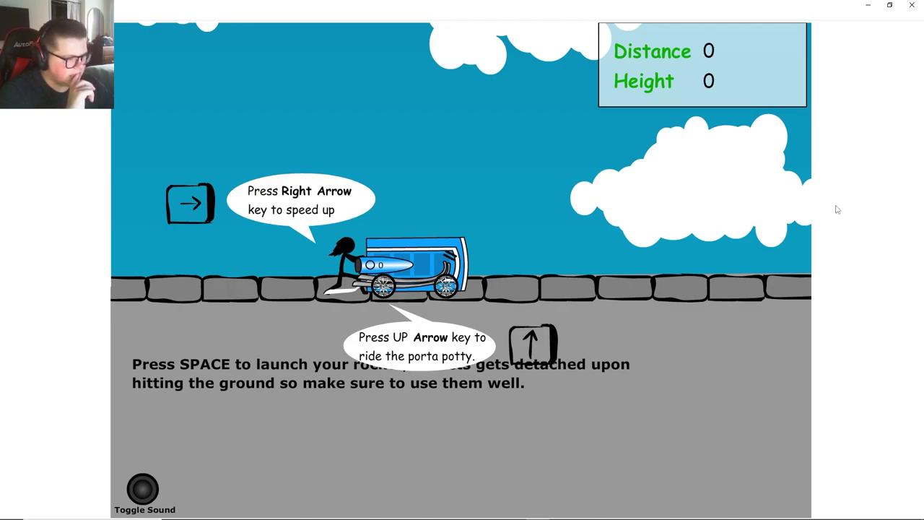
Step: Accelerate the rocket run to a 1653.1 best, then start another run
key(Right)
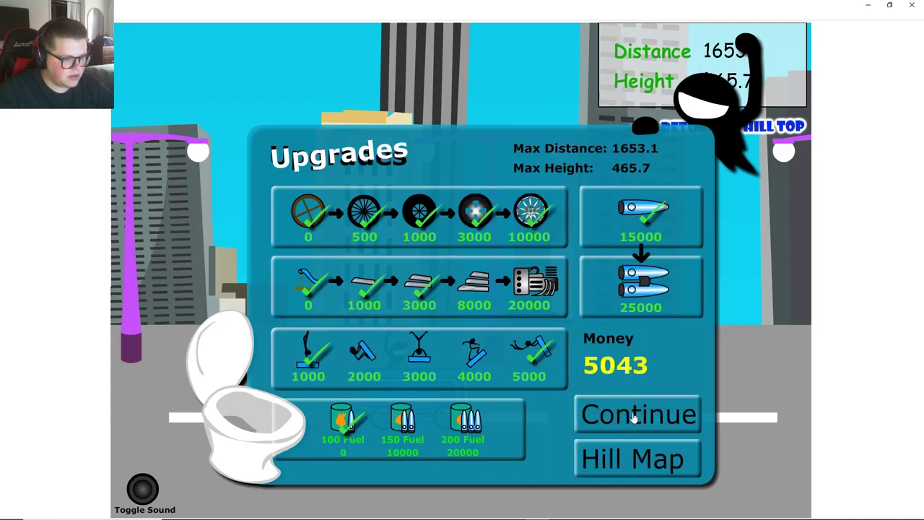
click(634, 417)
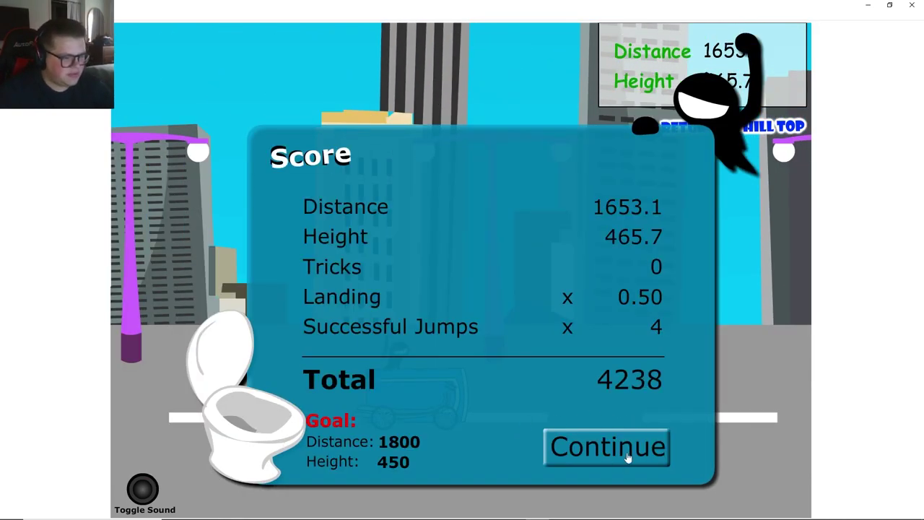
Step: Skip the score, run to a 1243.9 city crash, and view upgrades with 1456 money
click(628, 455)
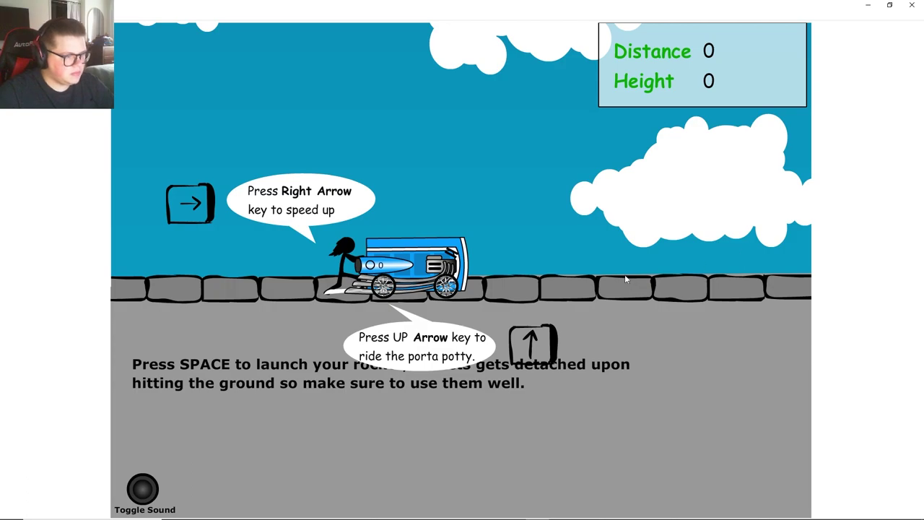
key(Right)
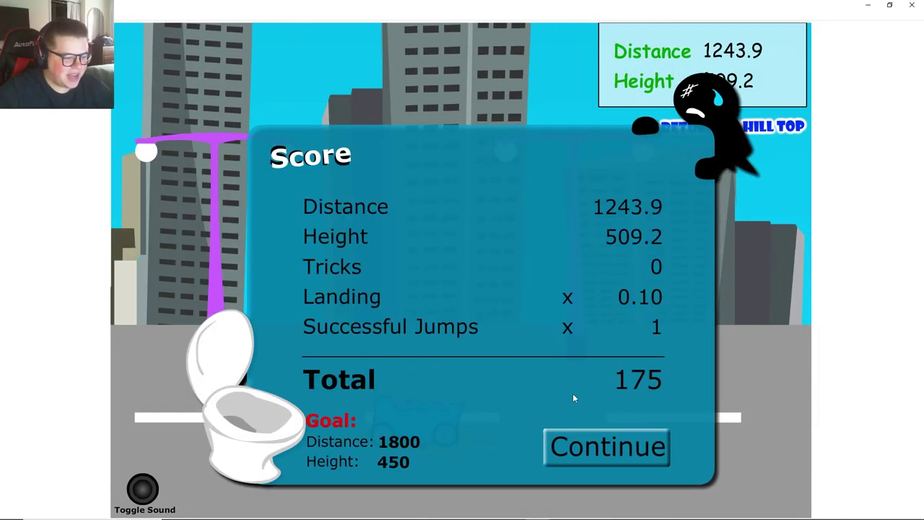
click(590, 443)
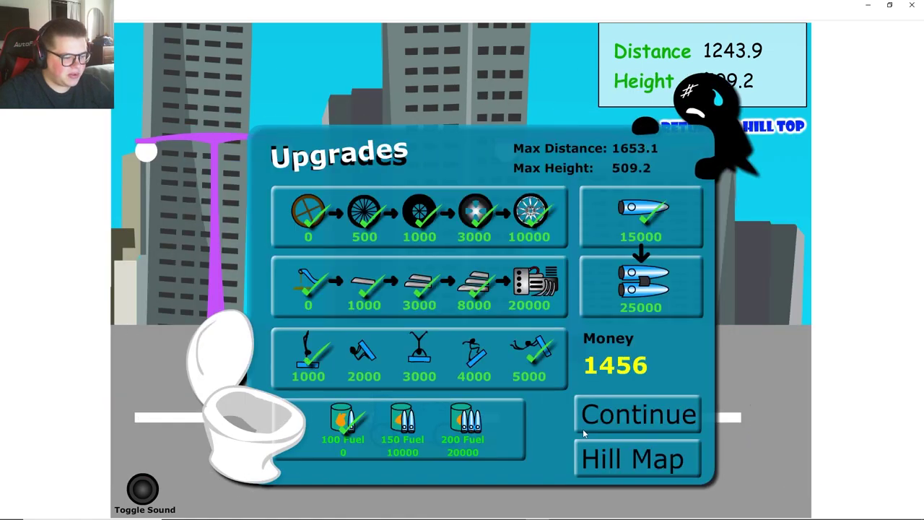
Step: Roll downhill, perform a mid-air trick, and collect earnings bringing money to 4202
click(645, 416)
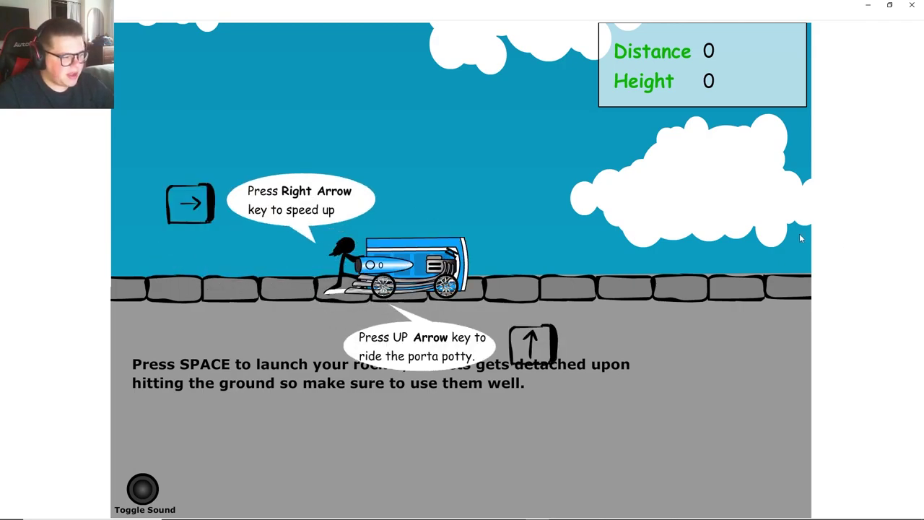
key(Right)
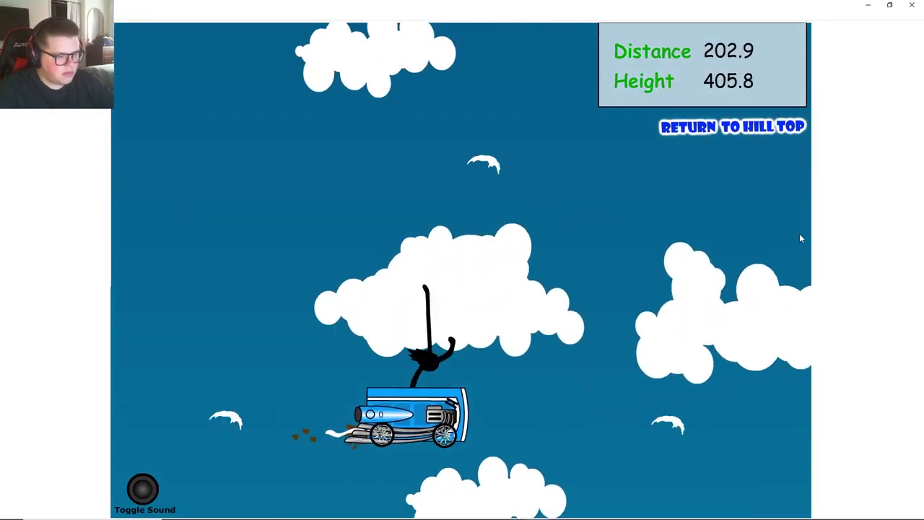
key(Up)
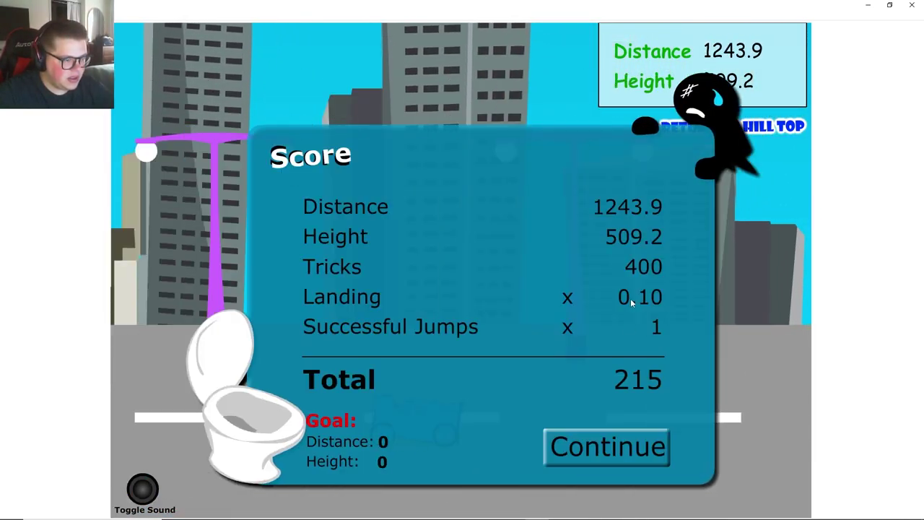
click(605, 447)
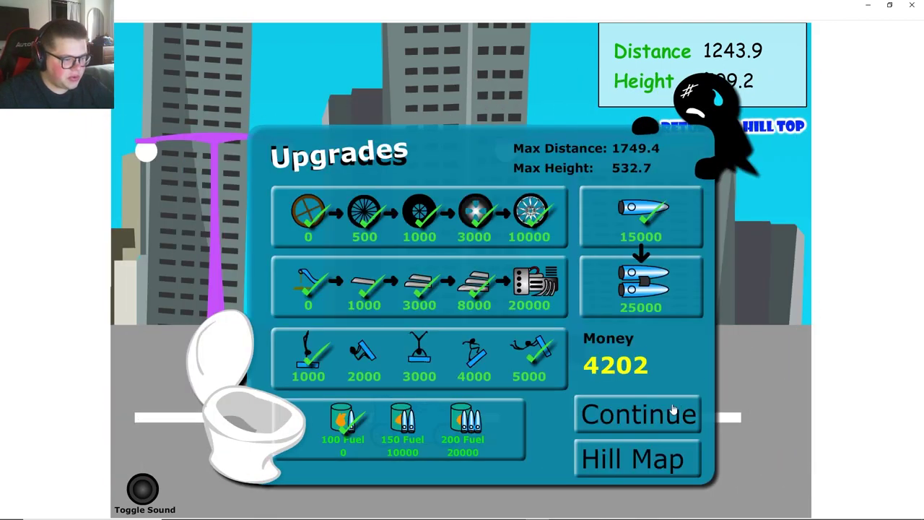
Step: Do a handstand-trick run to 1753.6 distance and dismiss its score
click(658, 421)
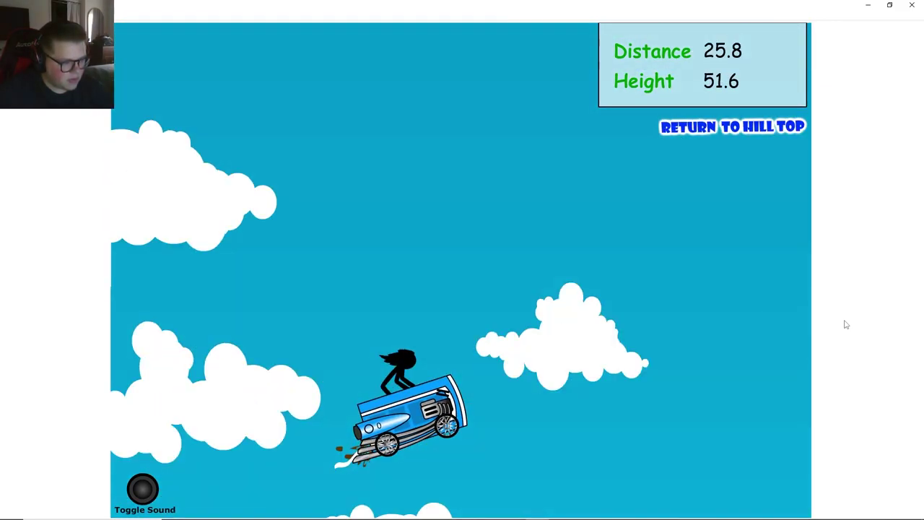
key(Up)
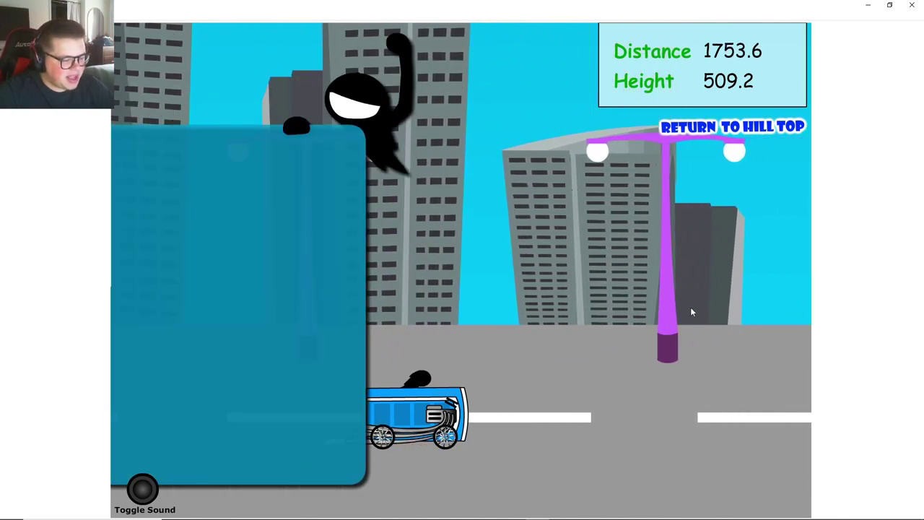
click(620, 443)
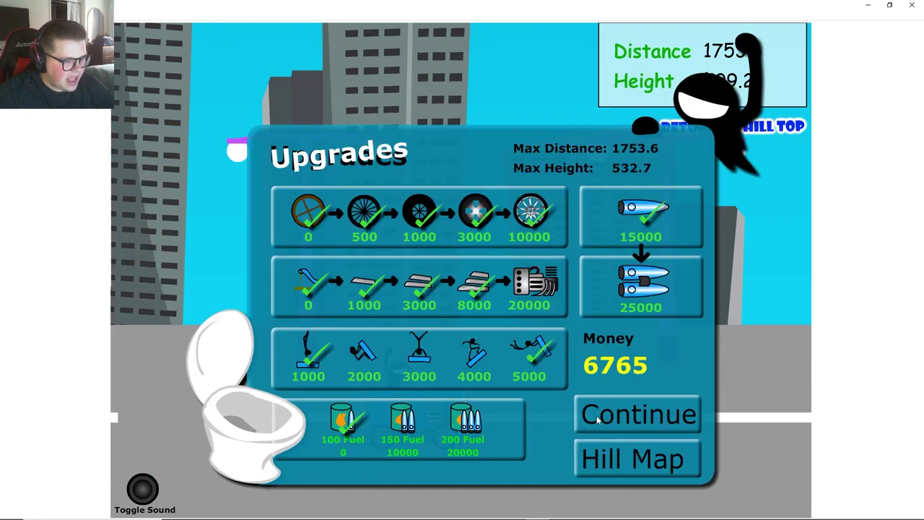
Step: Start another run with handstand and one-hand stand tricks, reaching the city street
click(598, 421)
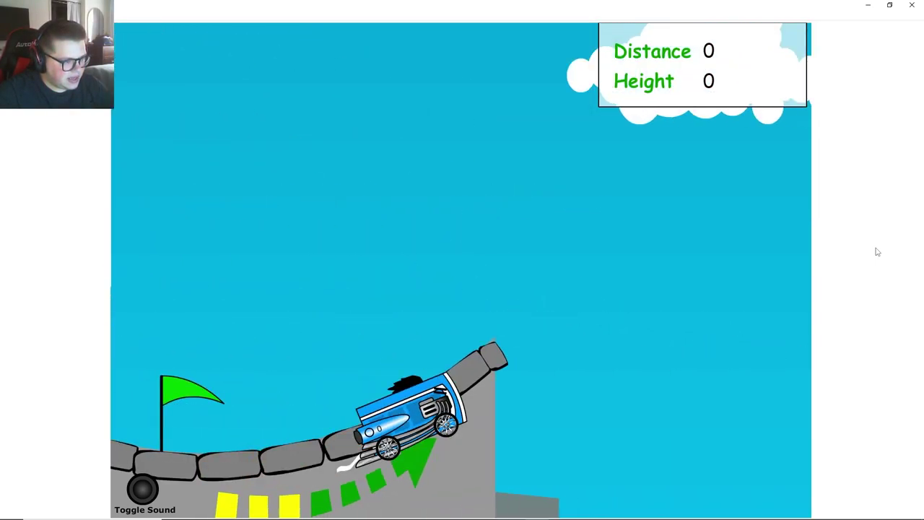
key(Up)
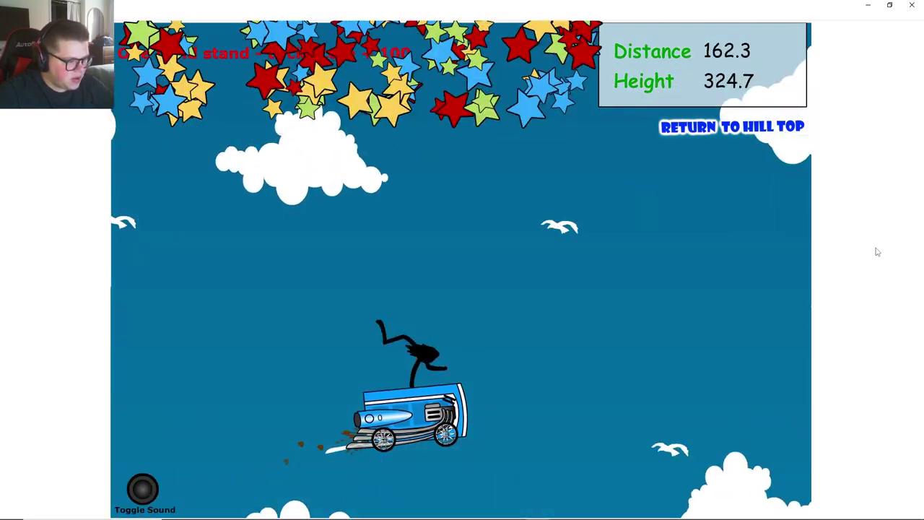
key(Up)
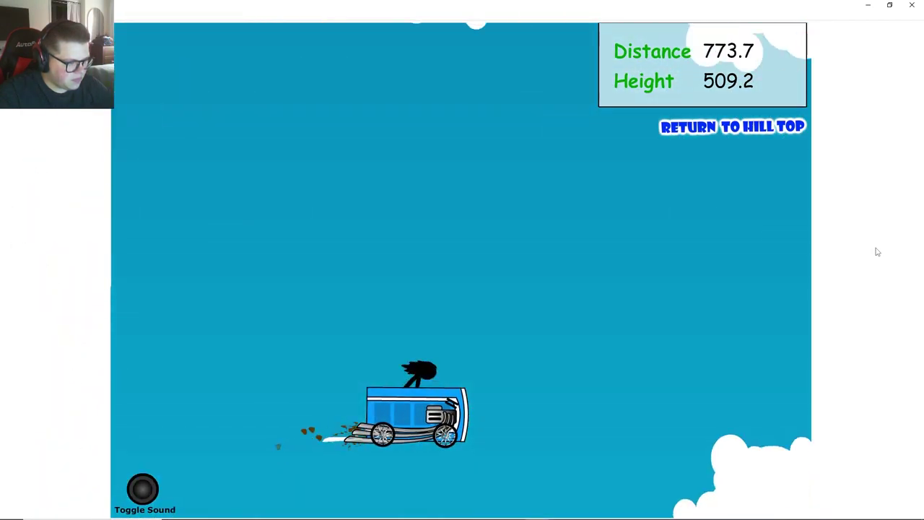
key(Up)
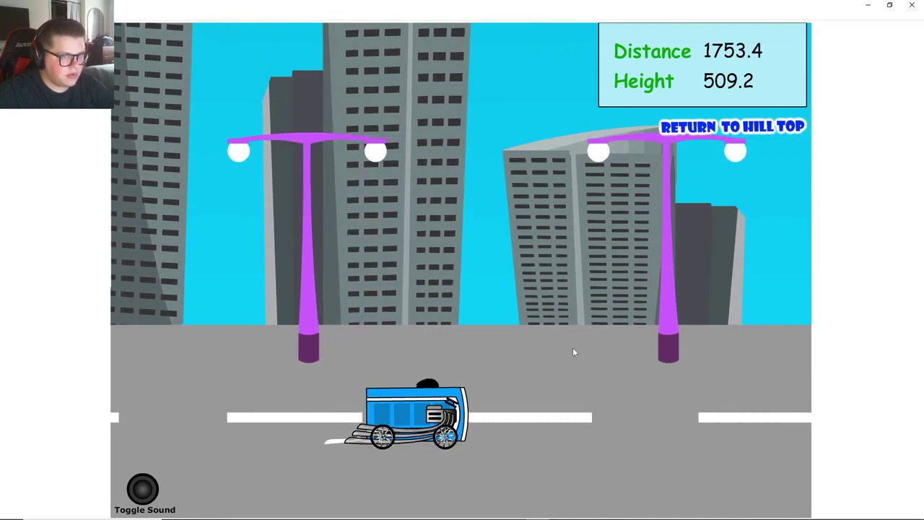
Step: Start a new run, fire the rocket and do three one-hand-stand tricks, reaching 1380.7 height
click(593, 457)
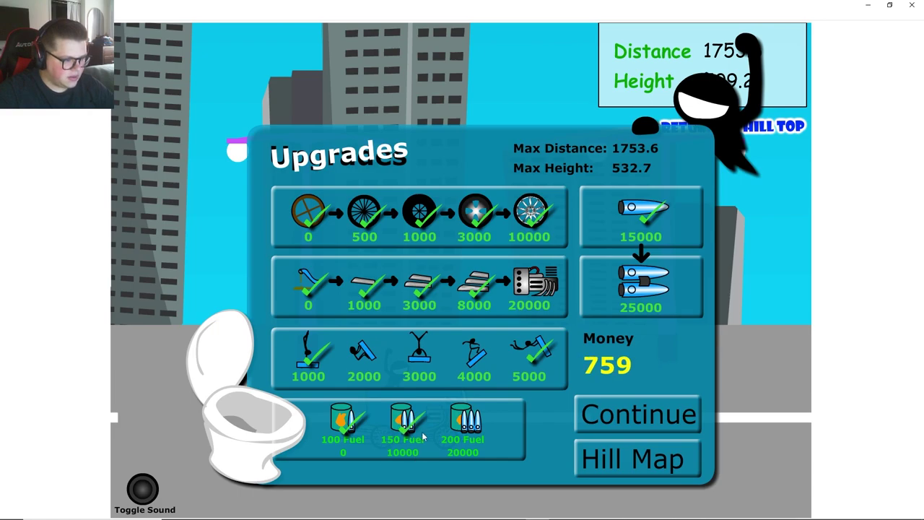
click(605, 424)
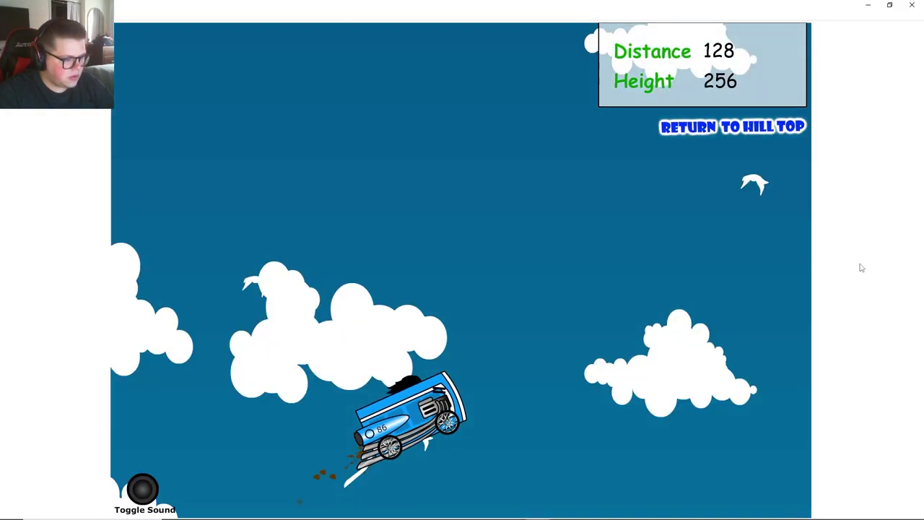
key(space)
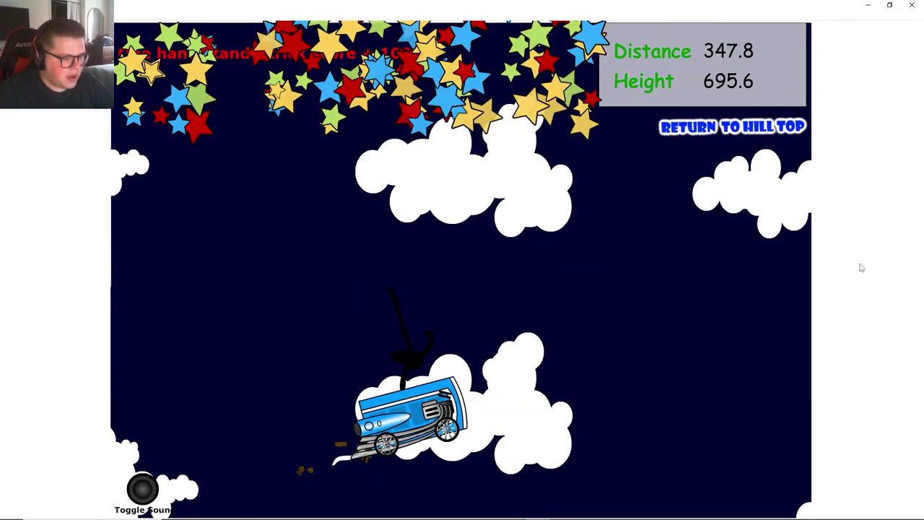
key(Up)
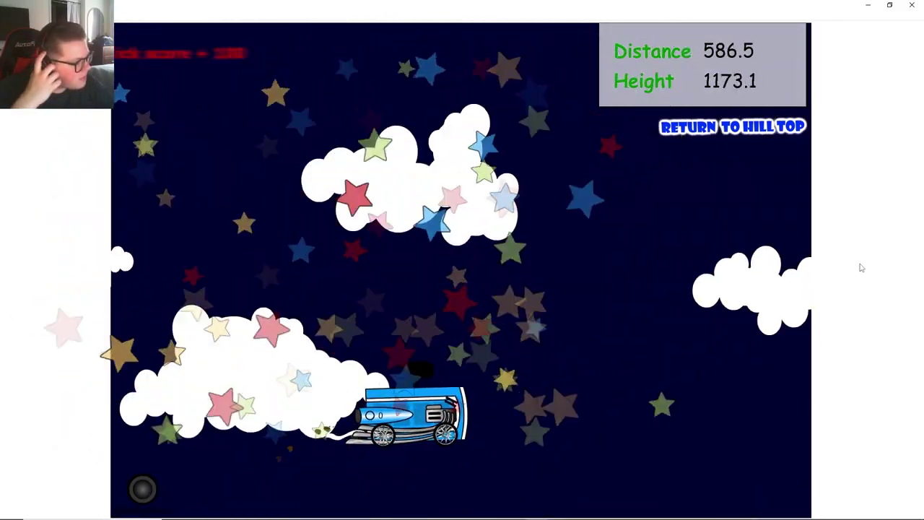
key(Up)
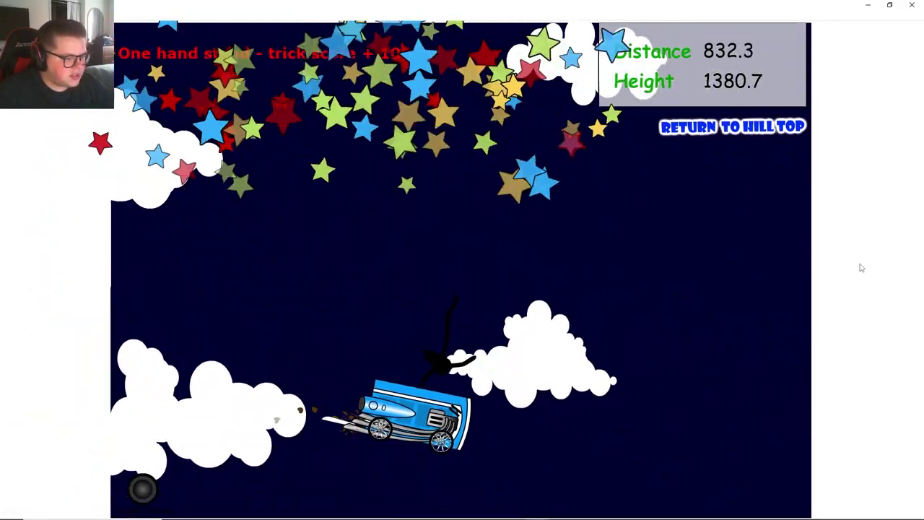
key(Up)
key(Up)
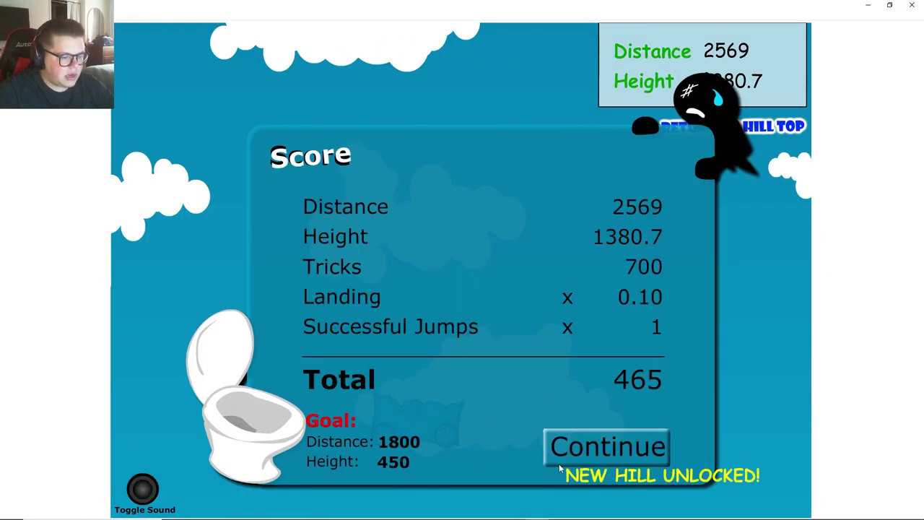
Step: Collect the earnings, bringing best distance to 2569, and start a Beach Cliff run from the Hill Map
click(560, 461)
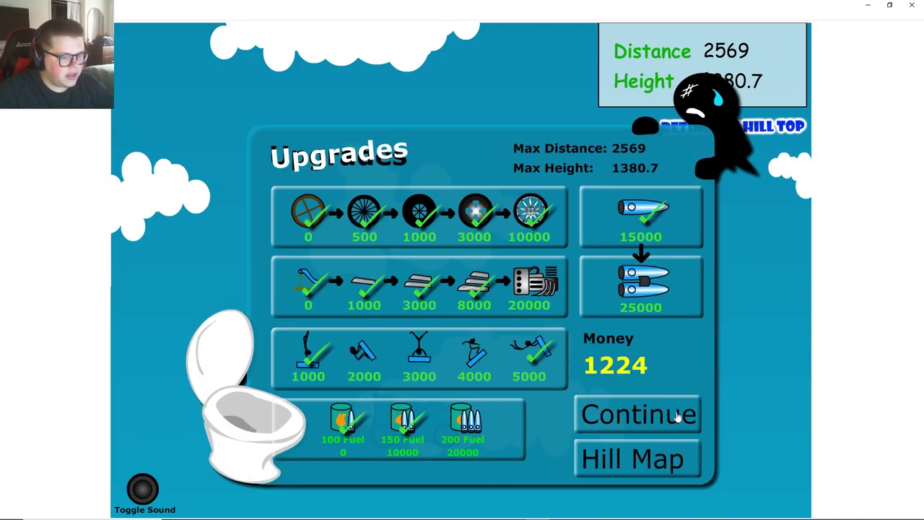
click(645, 463)
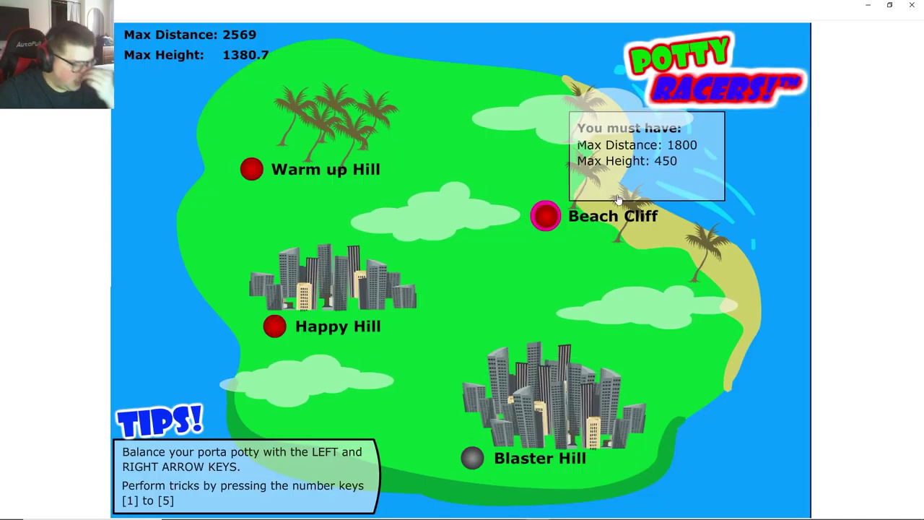
click(612, 217)
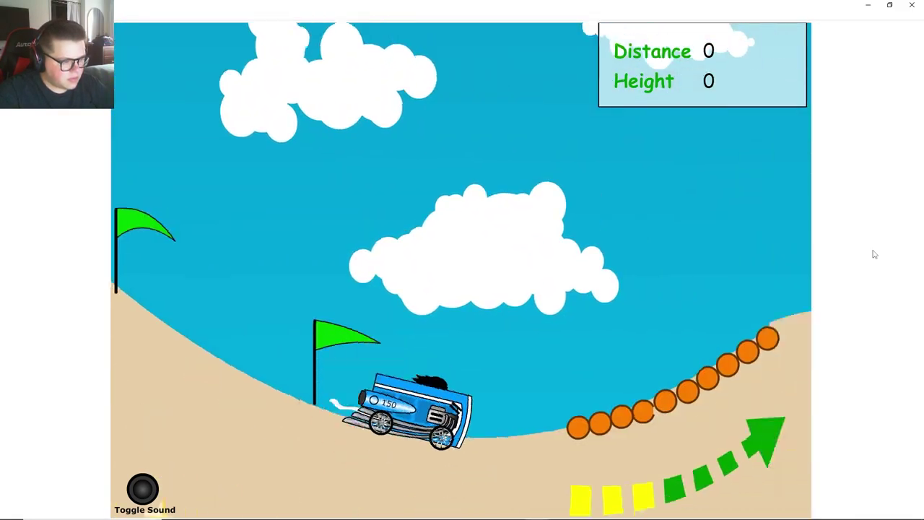
Step: Fire the rocket twice with a one-hand-stand trick between, landing at 4147.2 distance
key(space)
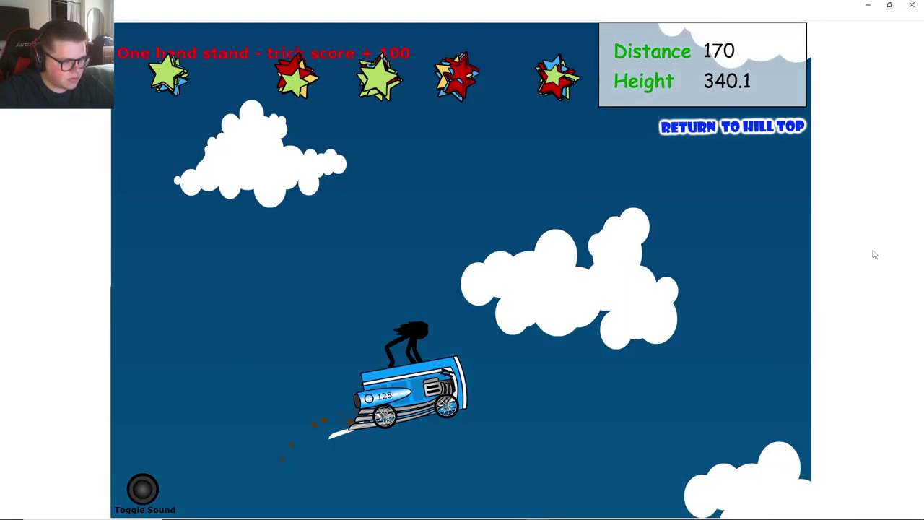
key(Up)
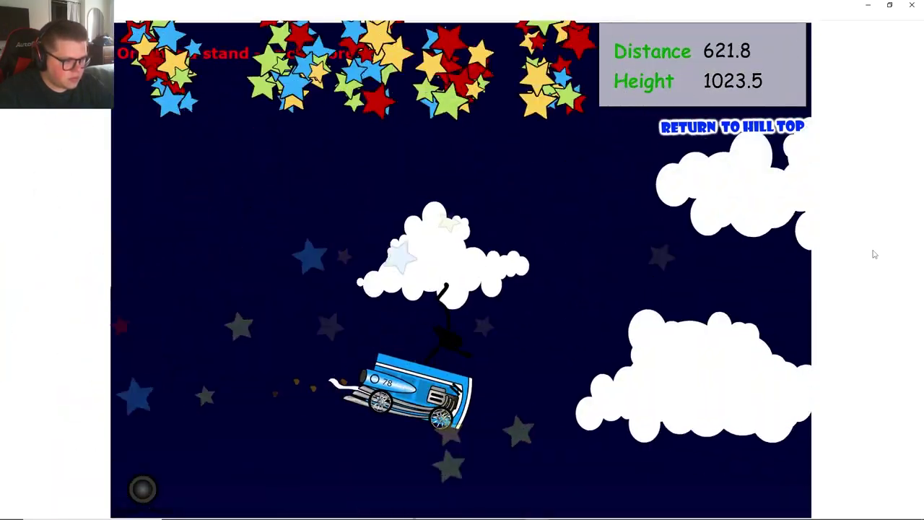
key(space)
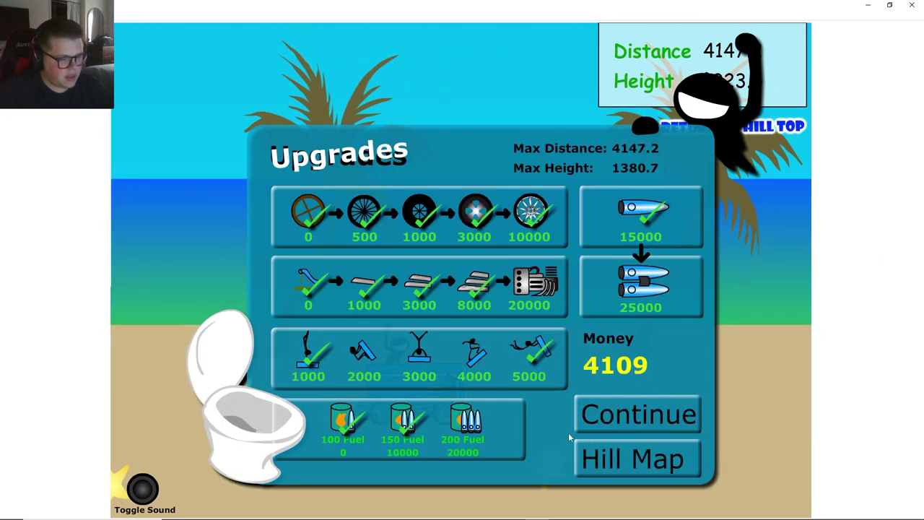
Step: Pick Blaster Hill from the Hill Map so its run begins at zero distance
click(601, 451)
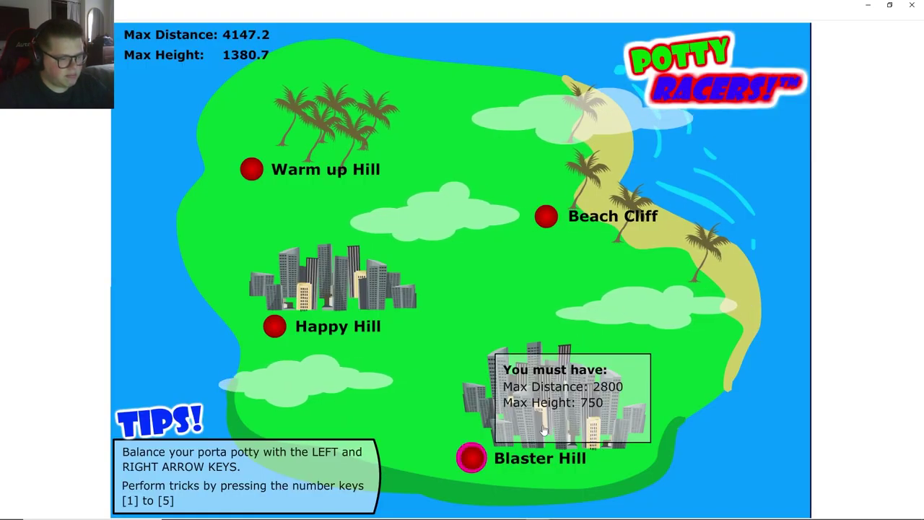
click(519, 388)
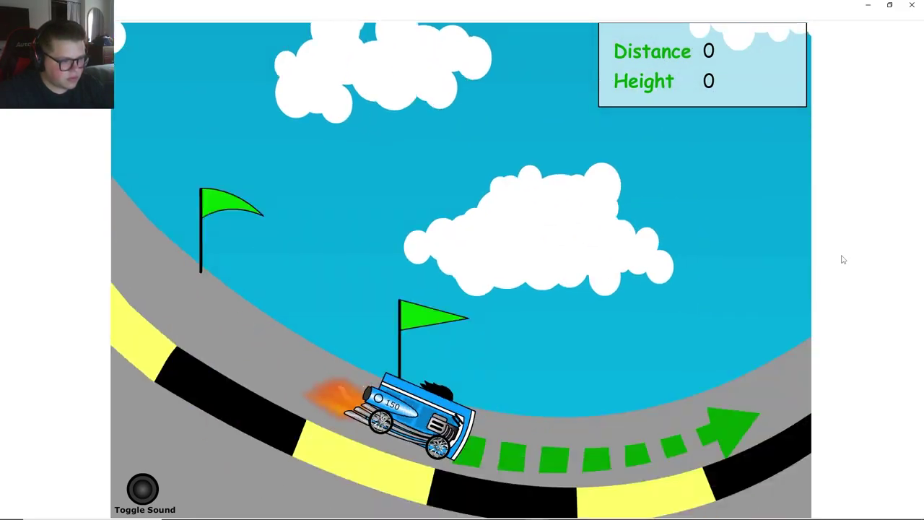
Step: Fire the rocket with a trick on Blaster Hill, scoring 4840 with 1200 trick points
key(Up)
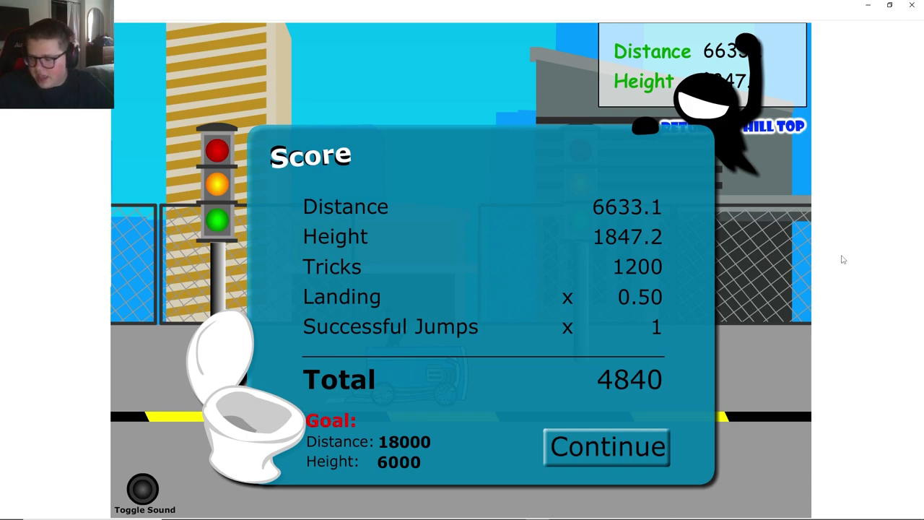
Step: Continue past Score and Upgrades, with money at 8949, to relaunch Blaster Hill
click(650, 460)
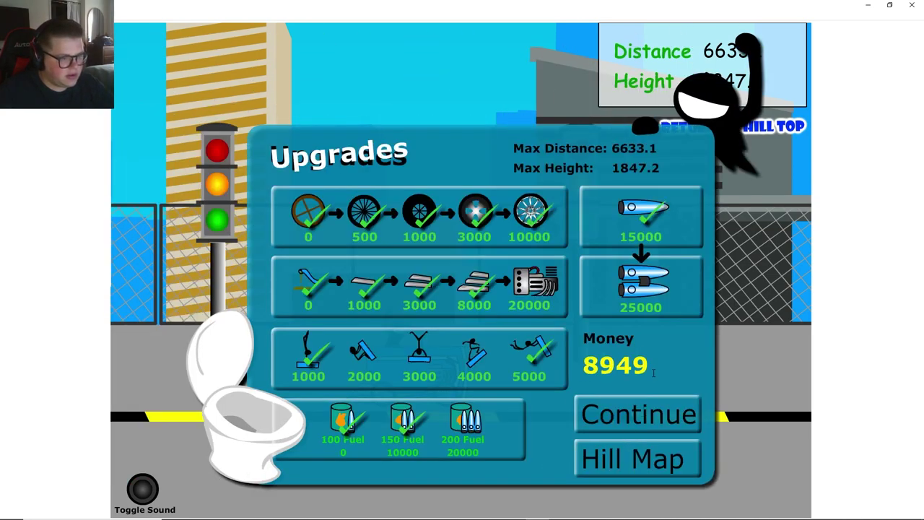
click(614, 406)
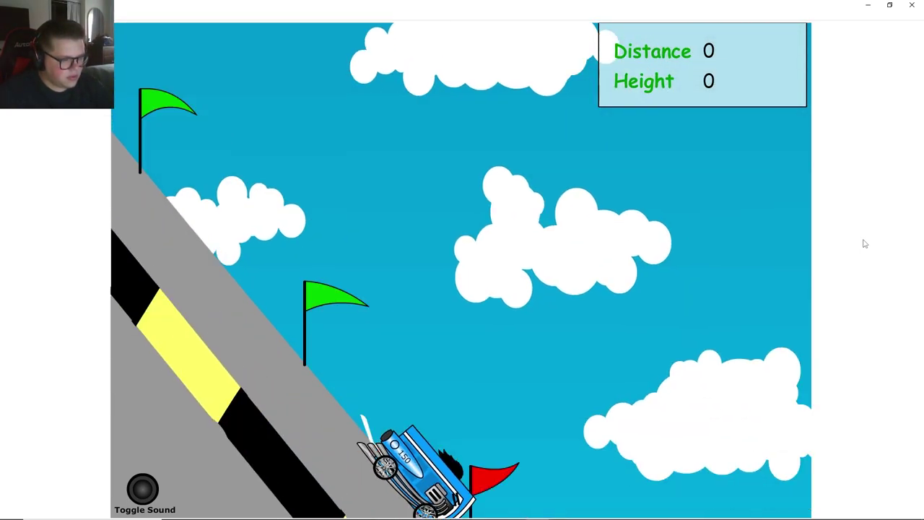
Step: Fire the rocket off the ramp and do a one-hand-stand trick before landing on the street
key(space)
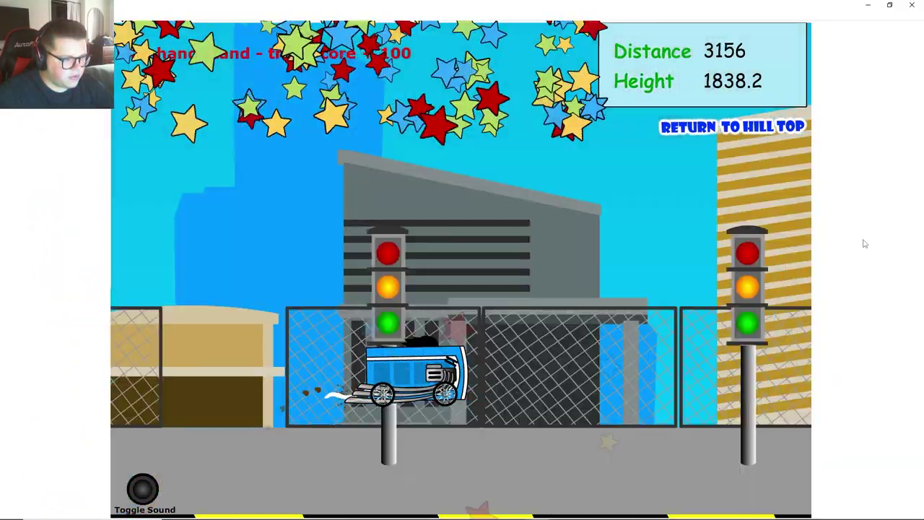
key(Up)
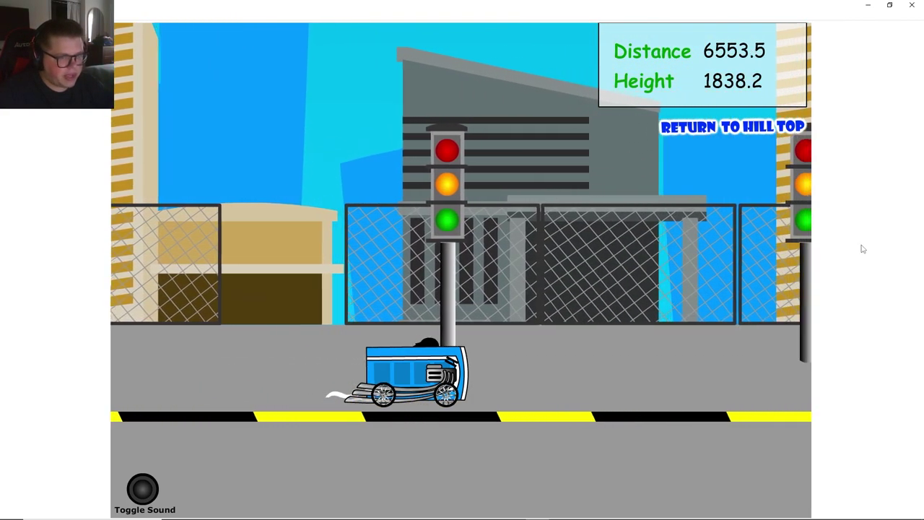
Step: Skip the Score panel and the Upgrades panel showing 18591 money, launching to 314.8 height
click(638, 460)
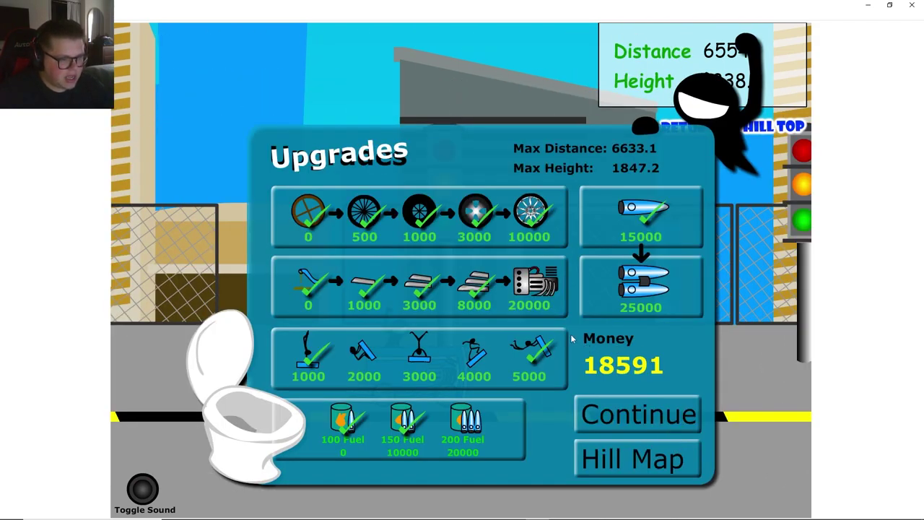
click(616, 408)
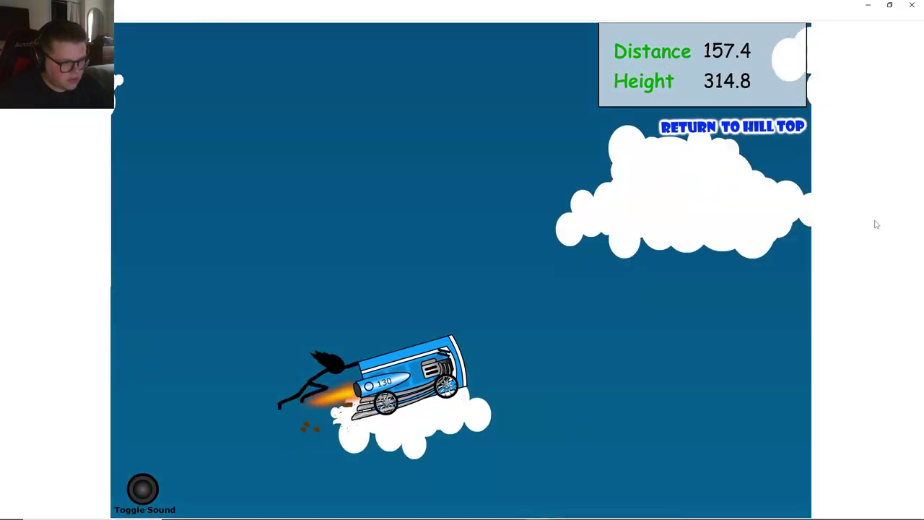
Step: Fire the rocket with a Blaster trick, then do five one-hand-stand tricks, reaching 1193.9 height
key(Up)
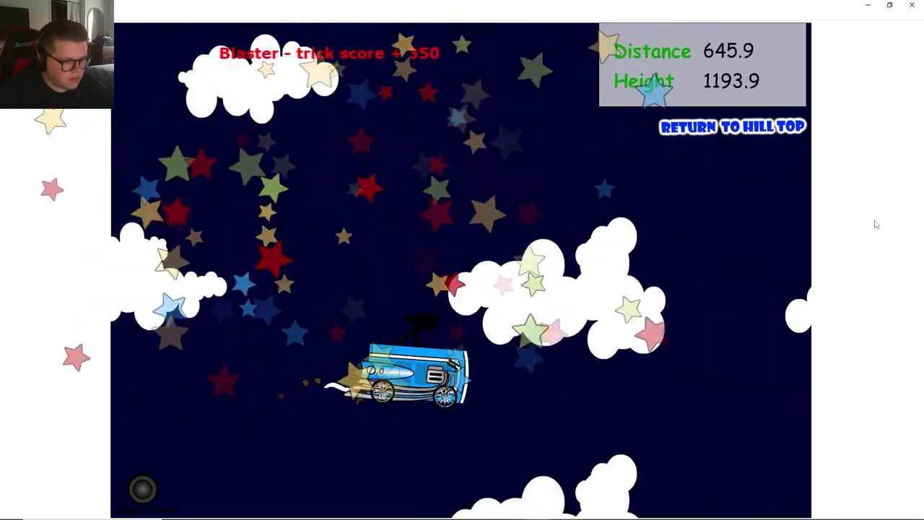
key(Right)
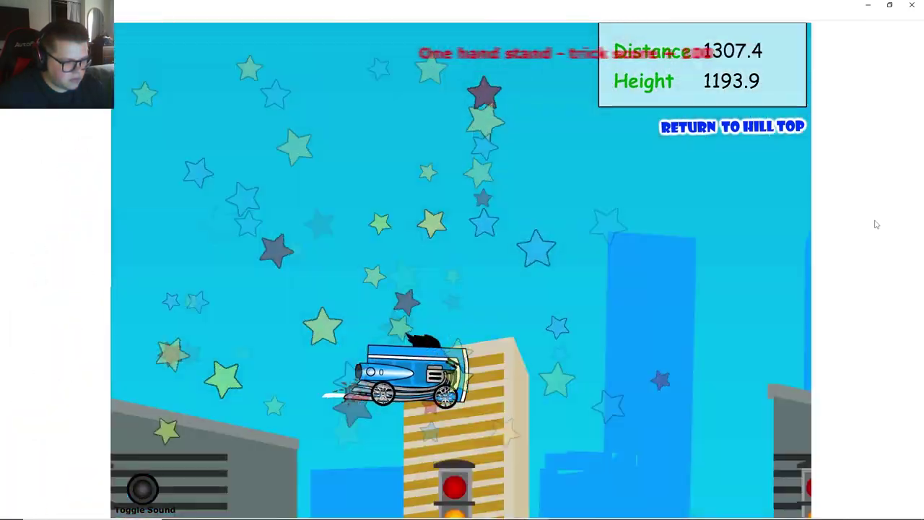
key(Right)
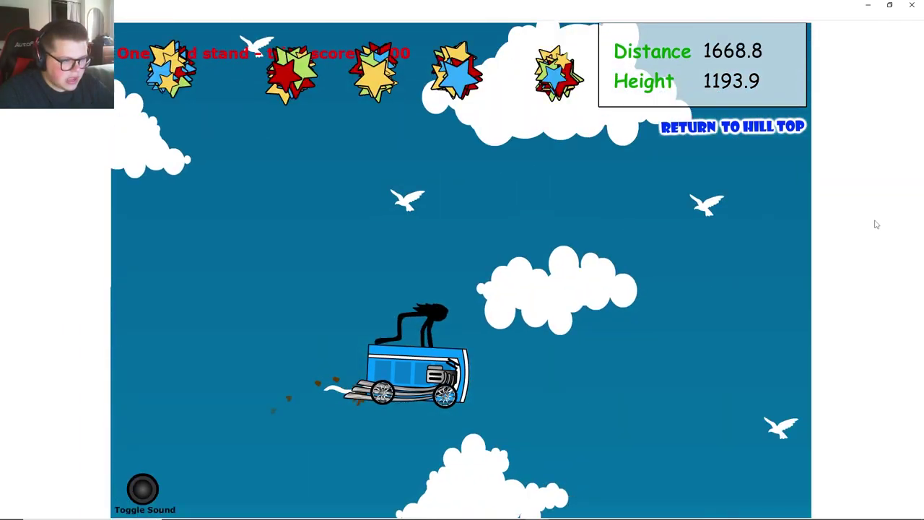
key(Right)
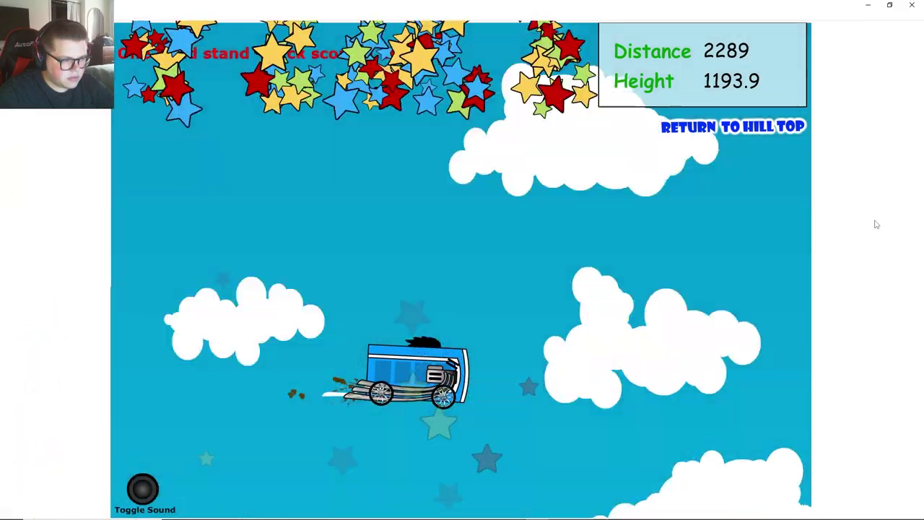
key(Right)
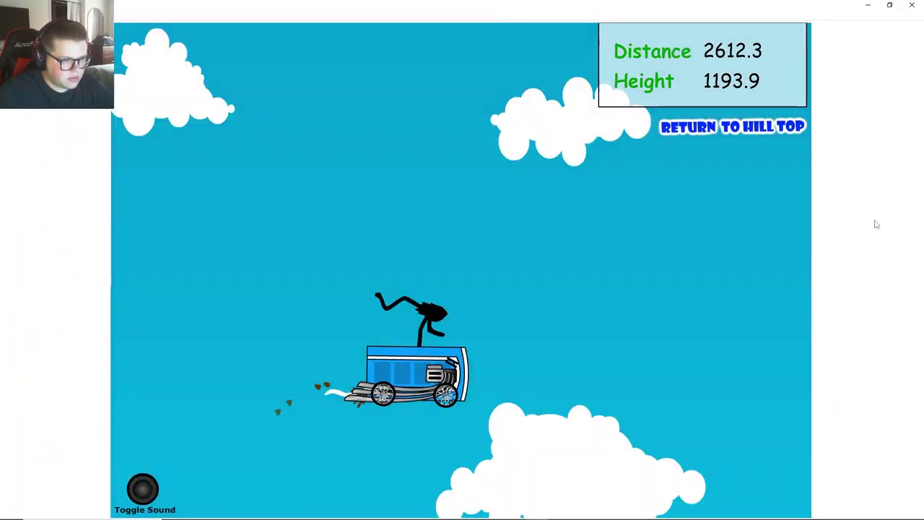
key(Right)
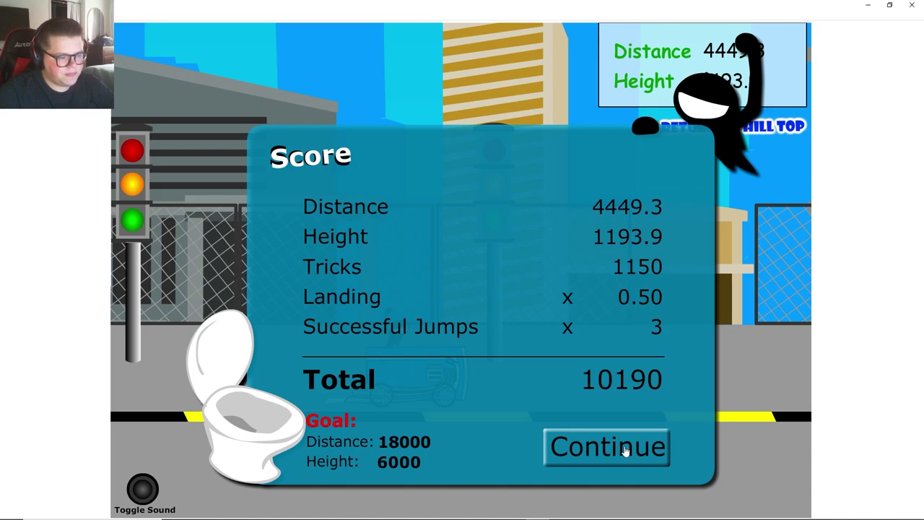
Step: Continue past Score and Upgrades, where the 20000 engine upgrade leaves 8781 money, and launch
click(625, 448)
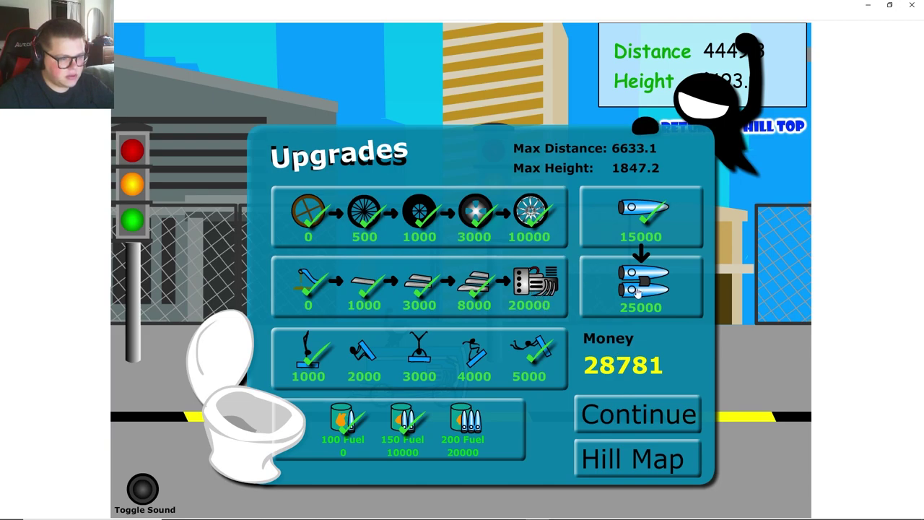
click(612, 414)
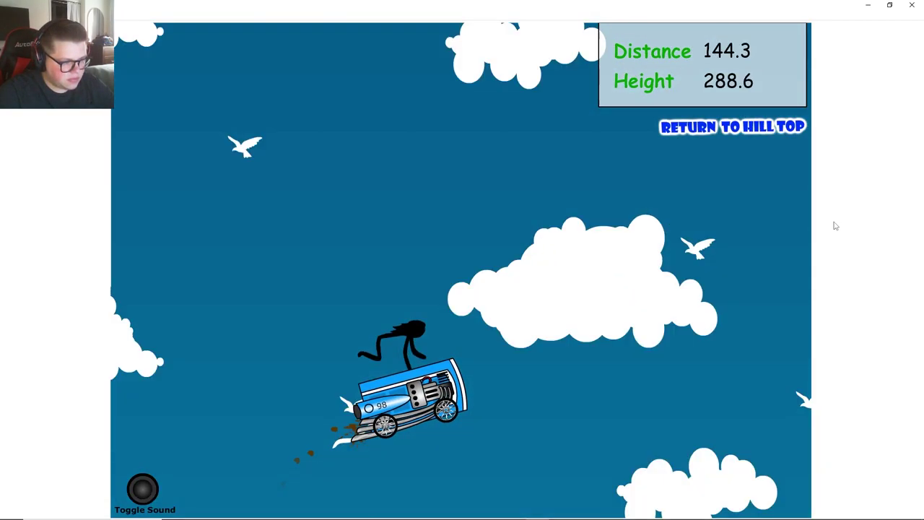
Step: Perform a One hand stand trick and ride the run out to 100417 distance
key(Up)
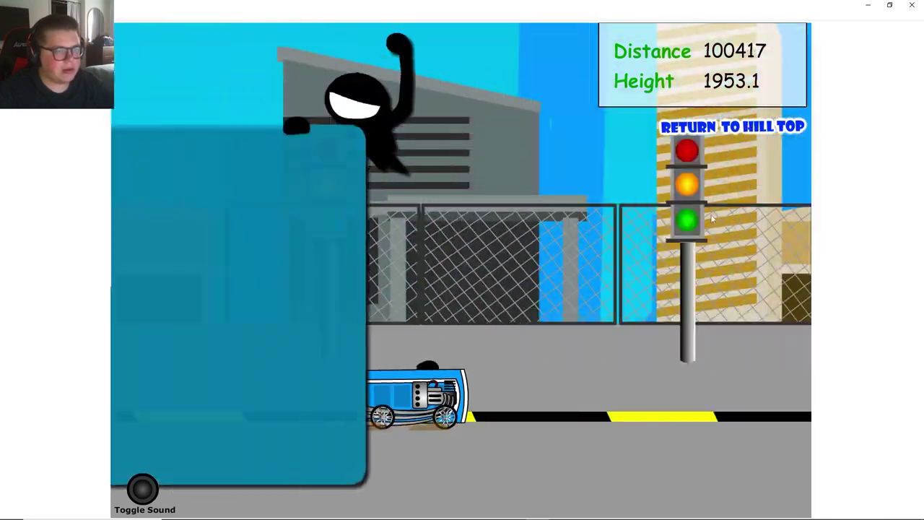
Step: Dismiss the score, buy the 25000 double booster and the last 2000 trick, then head to launch
click(608, 447)
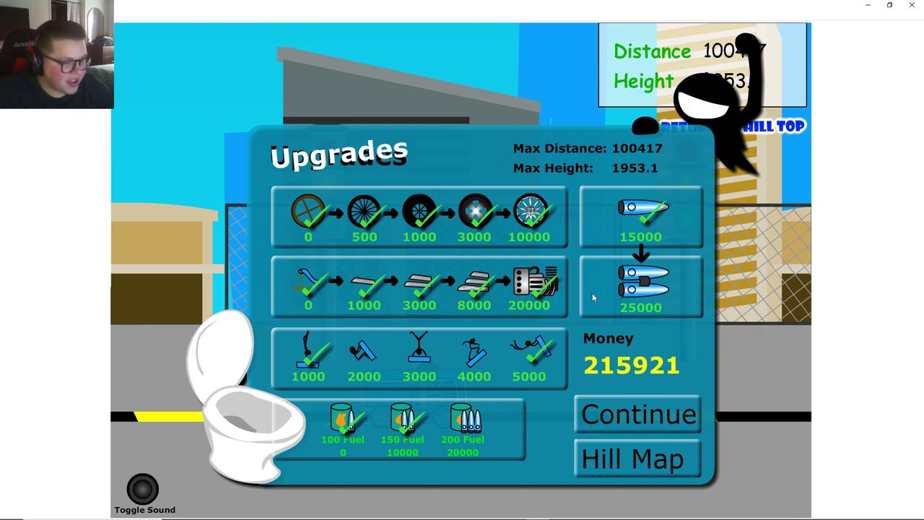
click(592, 296)
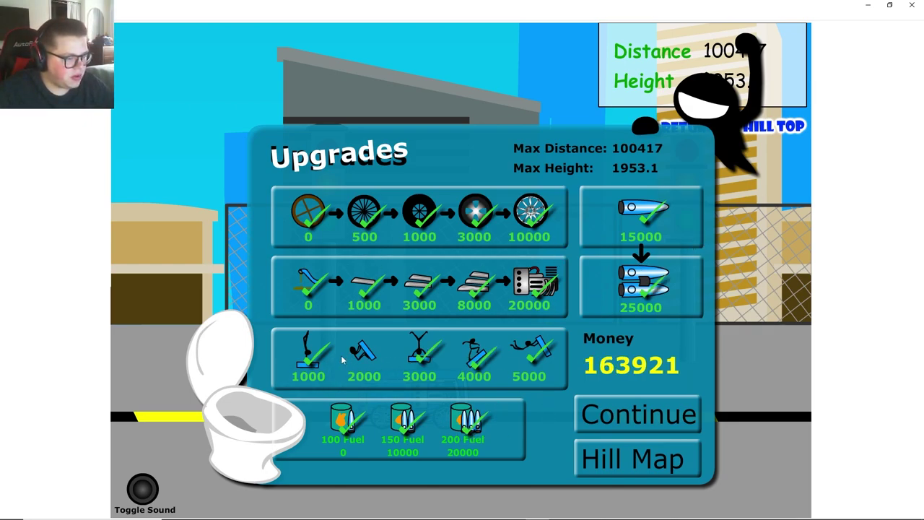
click(377, 361)
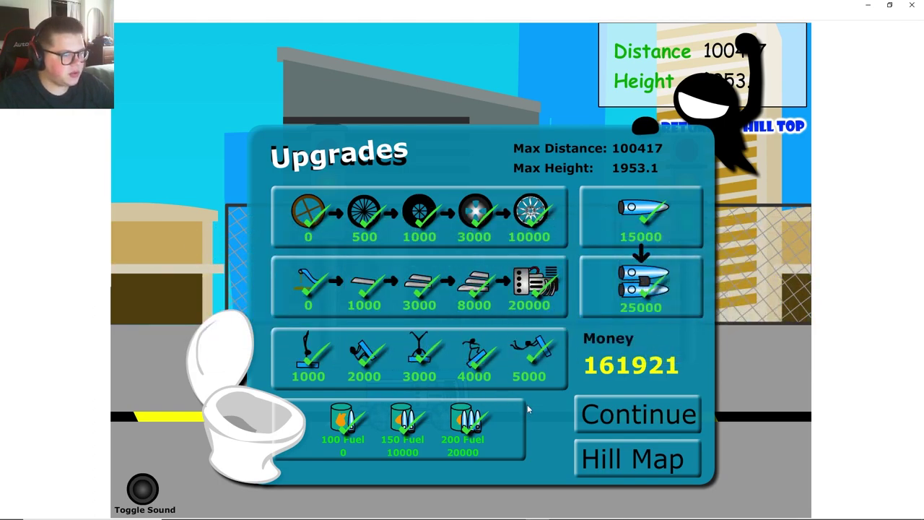
click(589, 417)
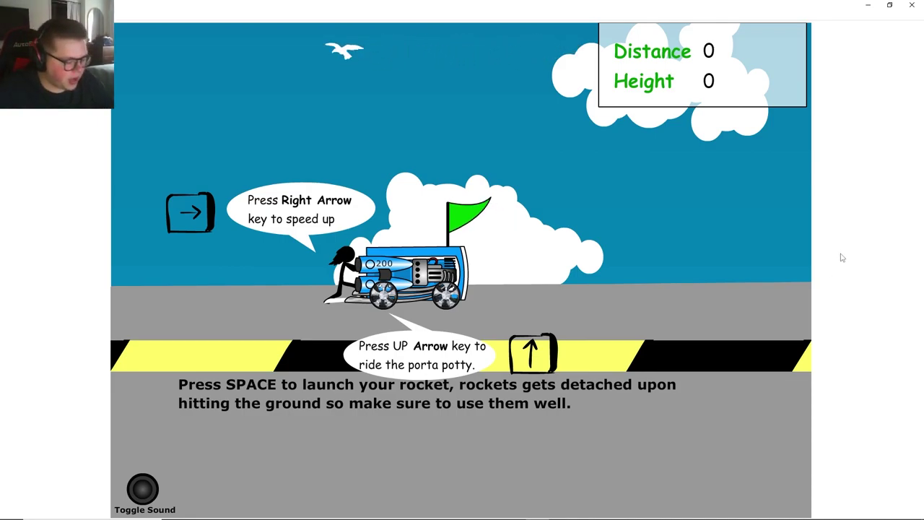
Step: Push off and chain hand stand, Rodeo, Cart Wheel, Ollie, Blaster and one-hand stand tricks
key(Right)
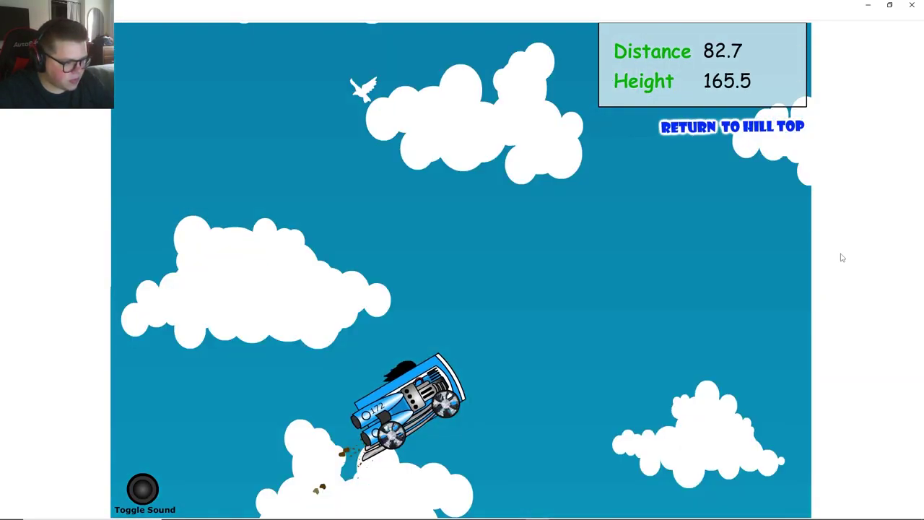
key(Up)
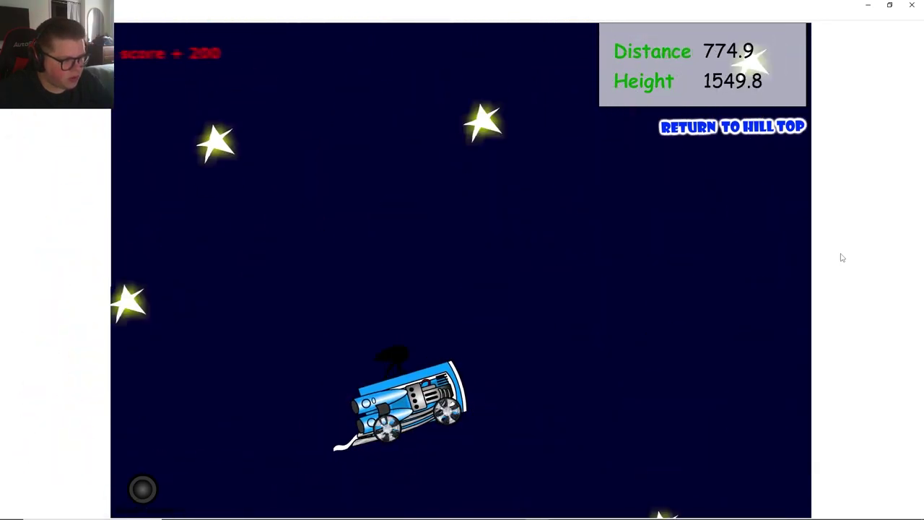
key(Down)
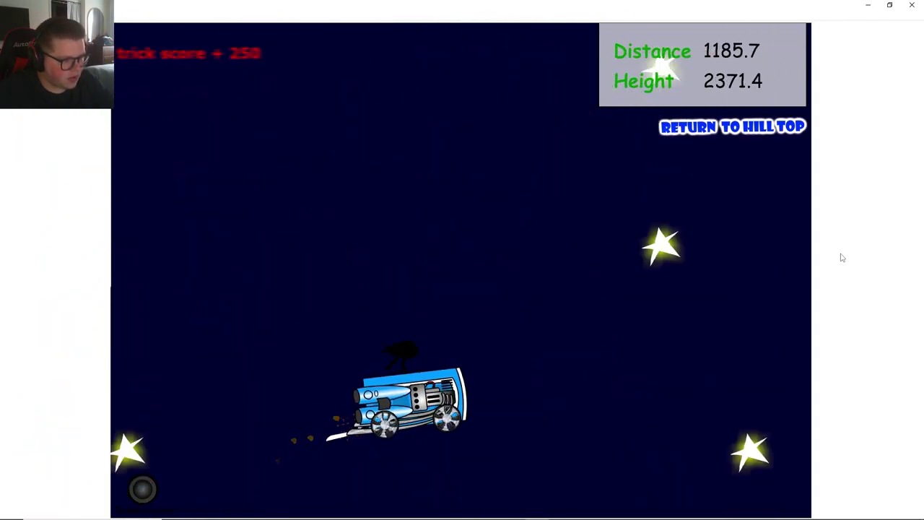
key(Left)
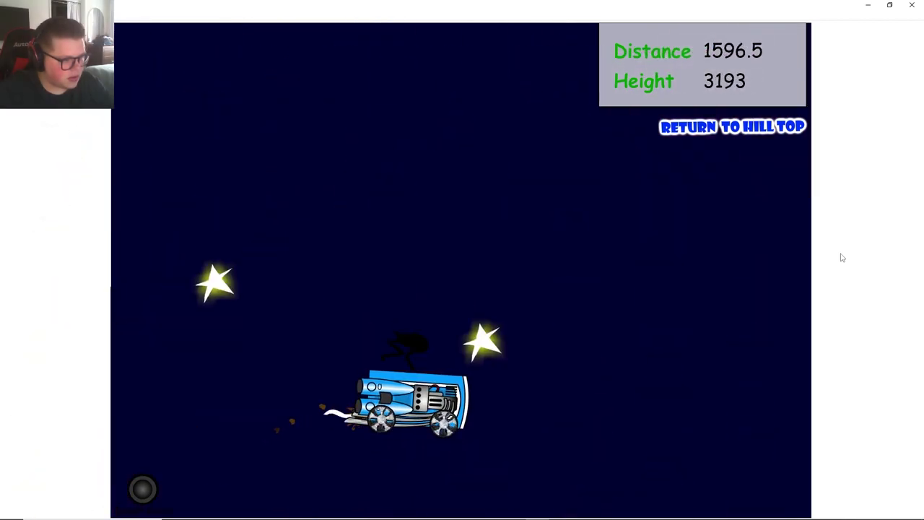
key(Up)
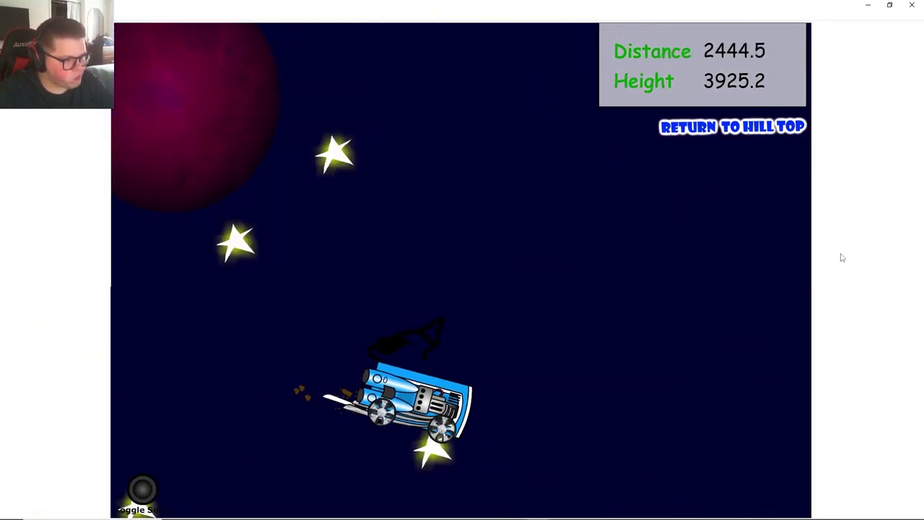
key(Right)
key(Down)
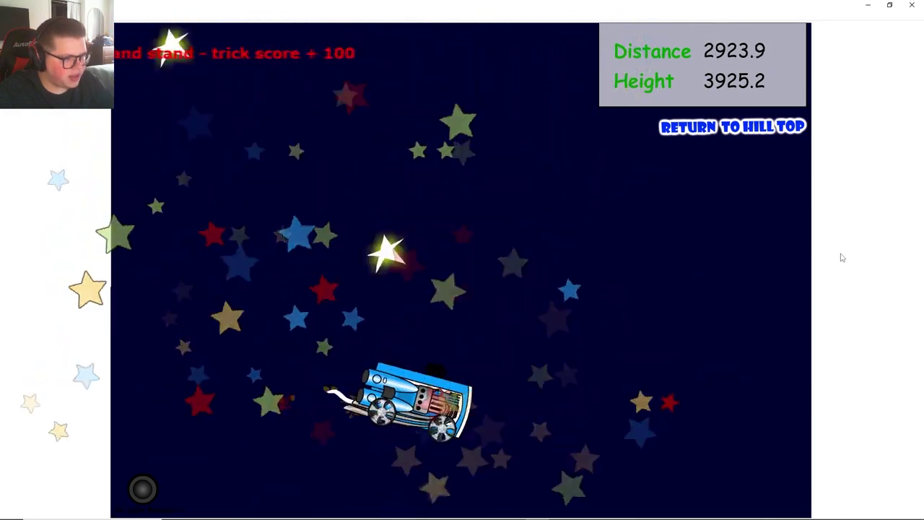
key(Down)
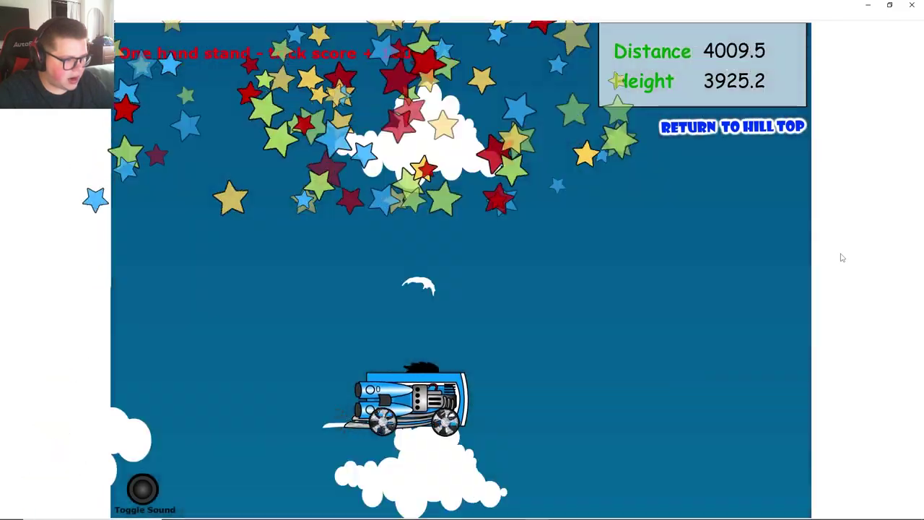
Step: Add a handstand and an extended trick pose while flying past 6807.9 distance
key(Down)
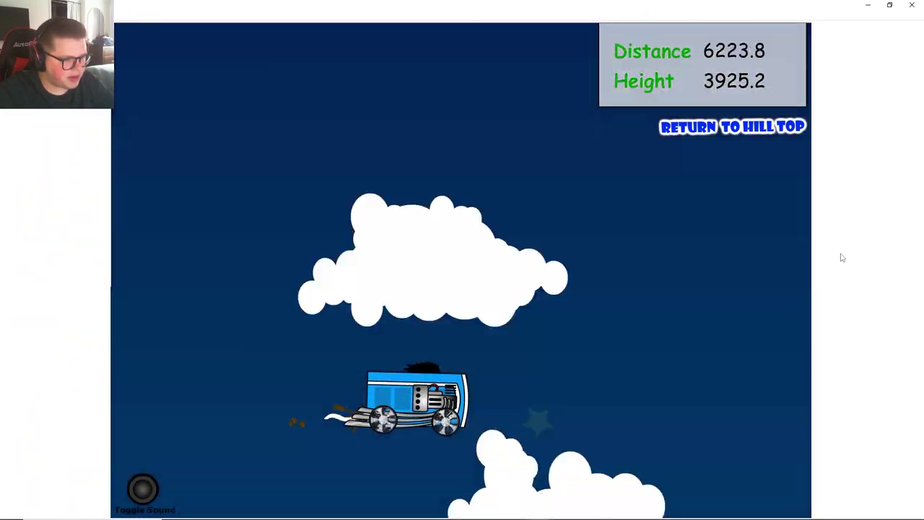
key(Up)
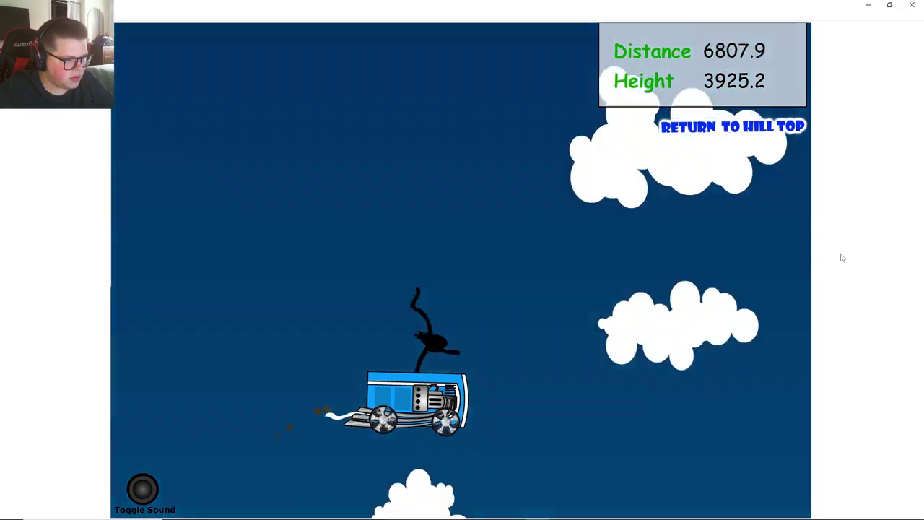